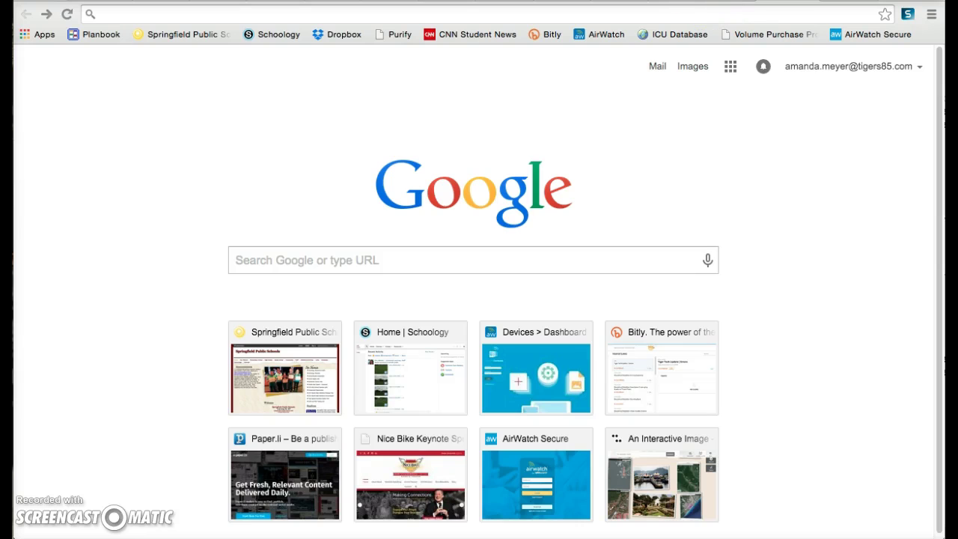
Search Google for 'evernote for education', then trim the query down to 'evernote'
text(evernote for education)
key(Return)
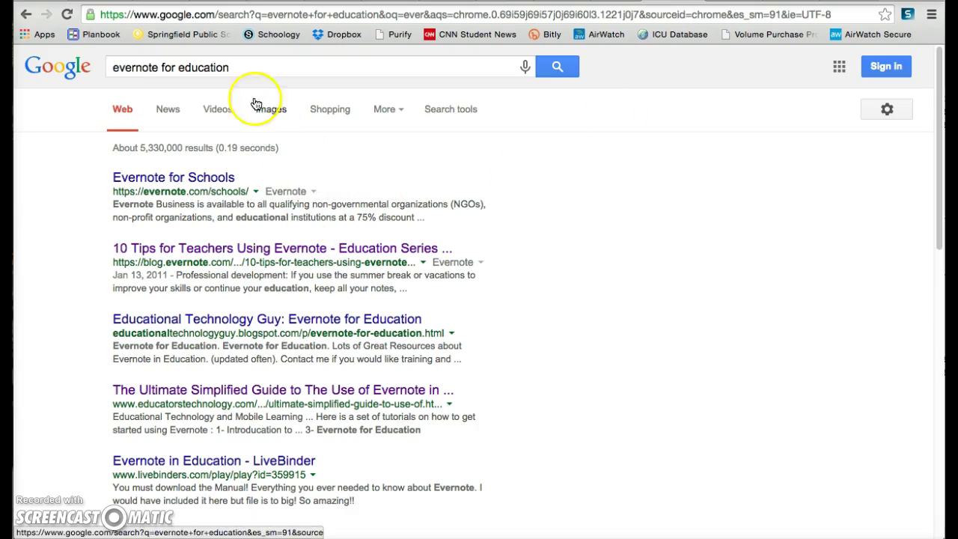
drag(239, 67, 160, 68)
click(160, 68)
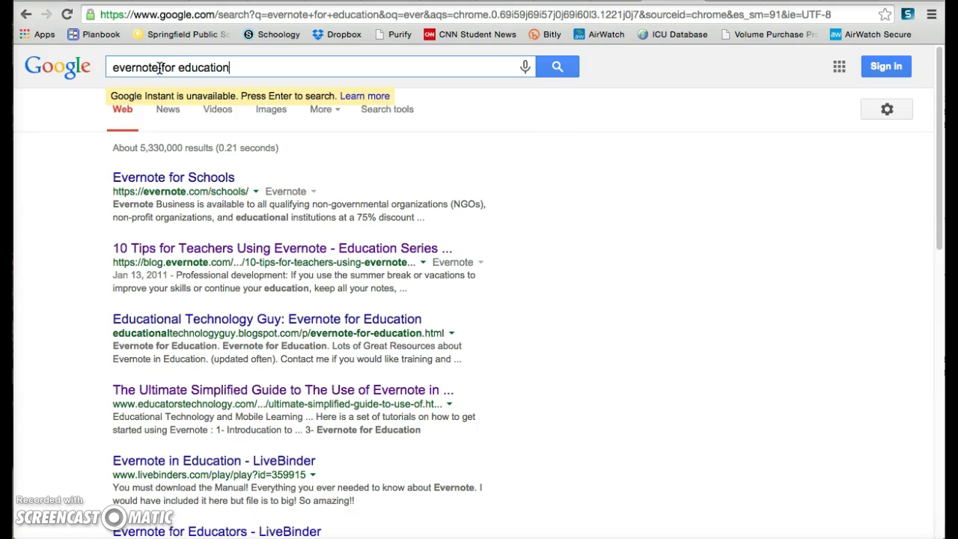
key(BackSpace)
key(BackSpace)
key(BackSpace)
key(BackSpace)
key(BackSpace)
key(BackSpace)
key(BackSpace)
key(BackSpace)
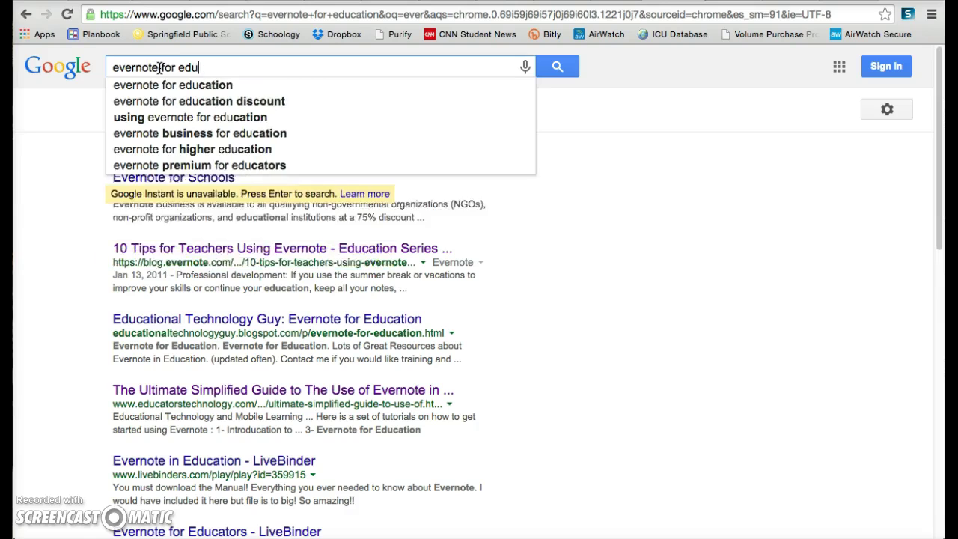
key(BackSpace)
key(BackSpace)
key(BackSpace)
key(BackSpace)
key(BackSpace)
key(BackSpace)
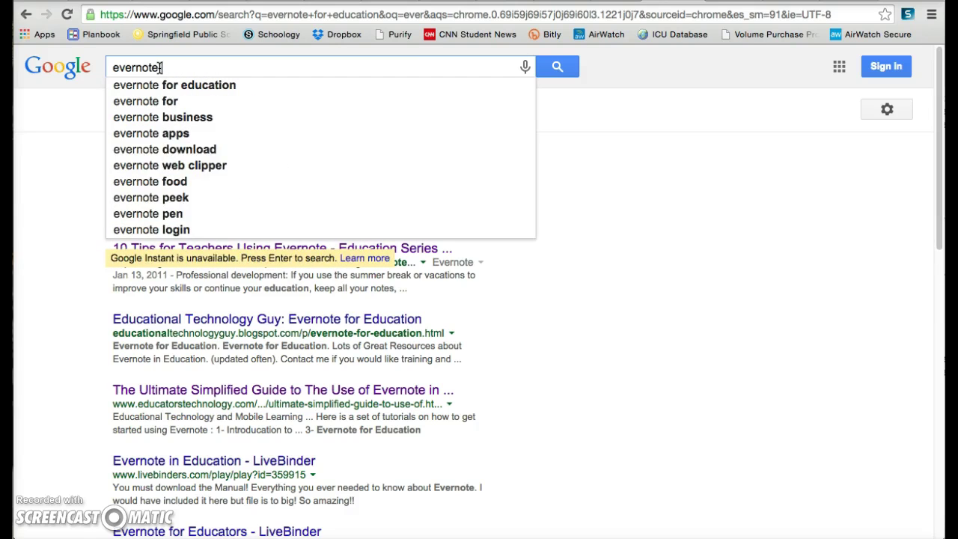
Search for 'evernote', open the evernote.com result and bring up its sign-up form
key(Return)
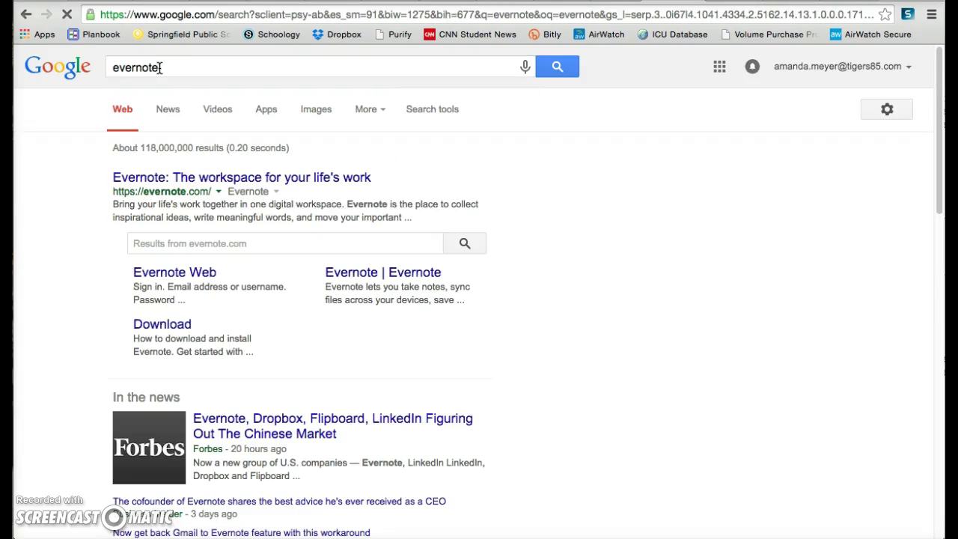
click(268, 185)
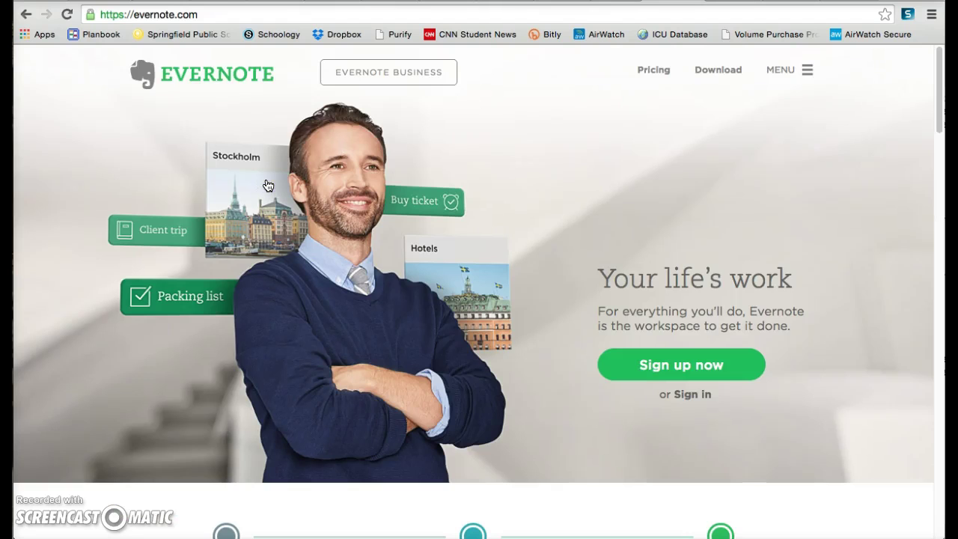
click(701, 370)
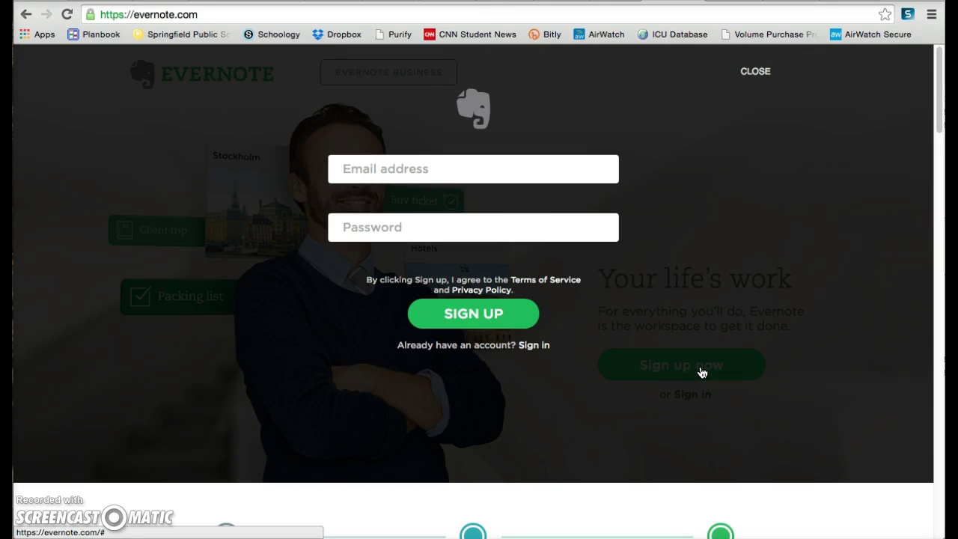
Fill in the account email address and a password on the sign-up form and submit it
click(496, 170)
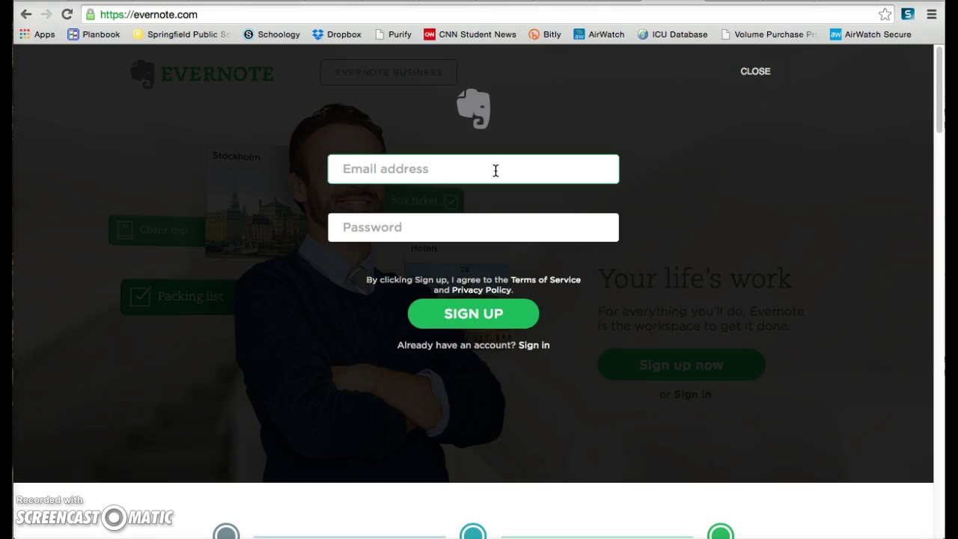
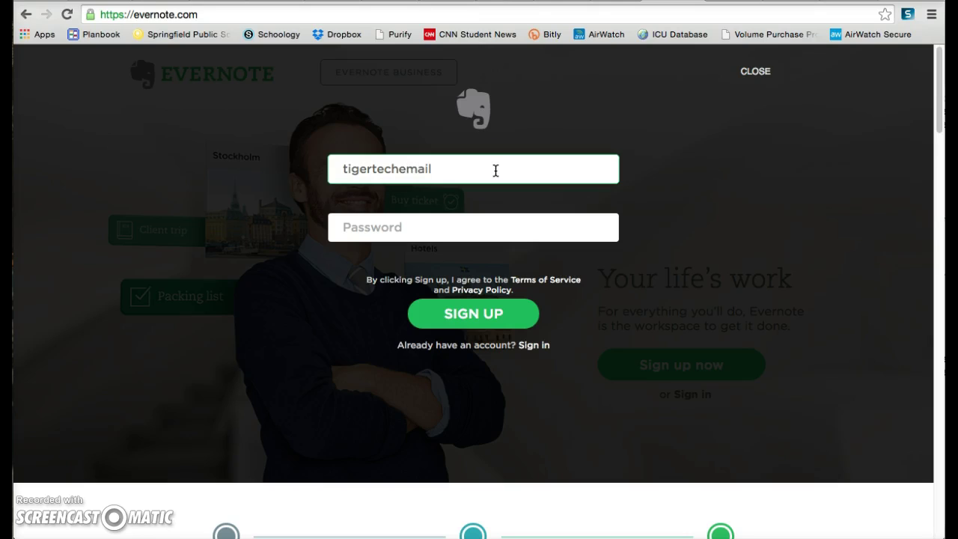
click(498, 188)
click(489, 226)
text(••••••••••••)
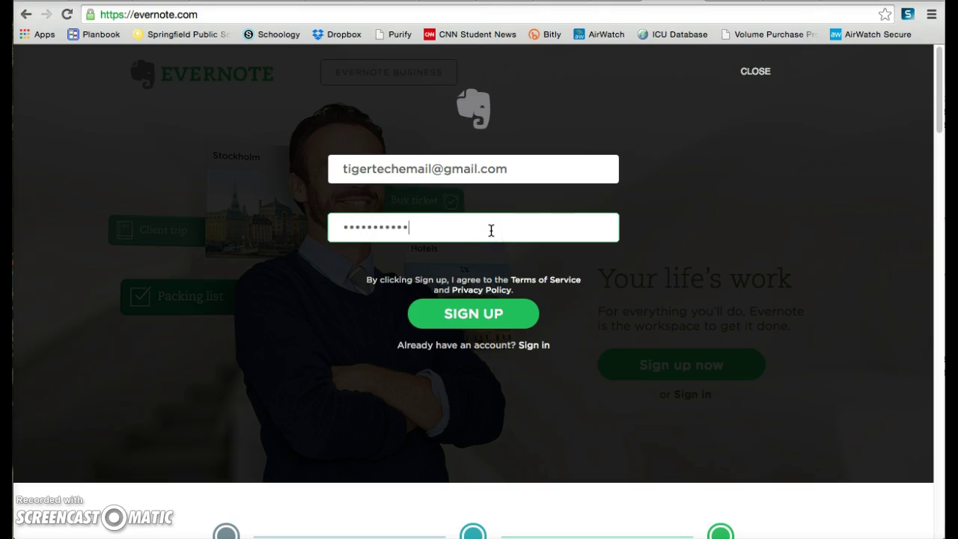
text(••)
click(439, 237)
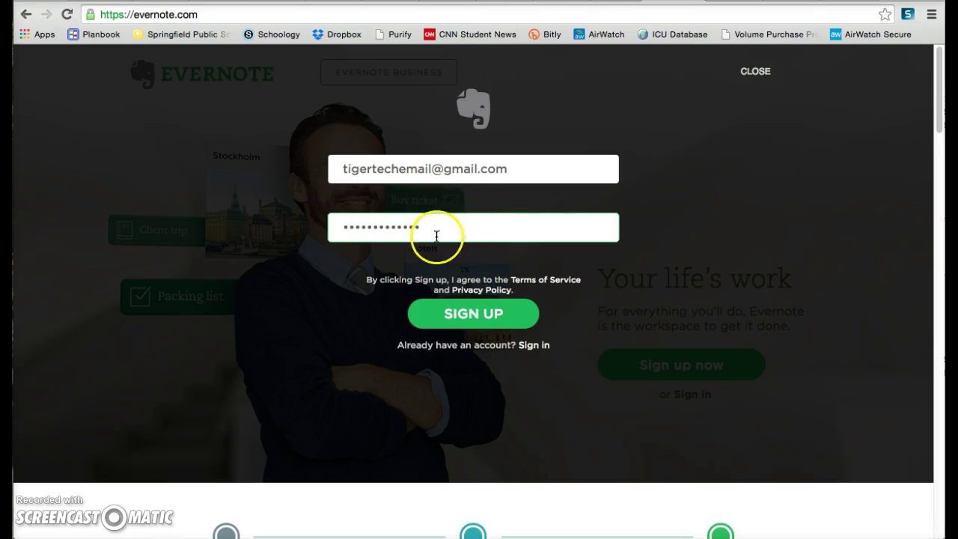
click(460, 320)
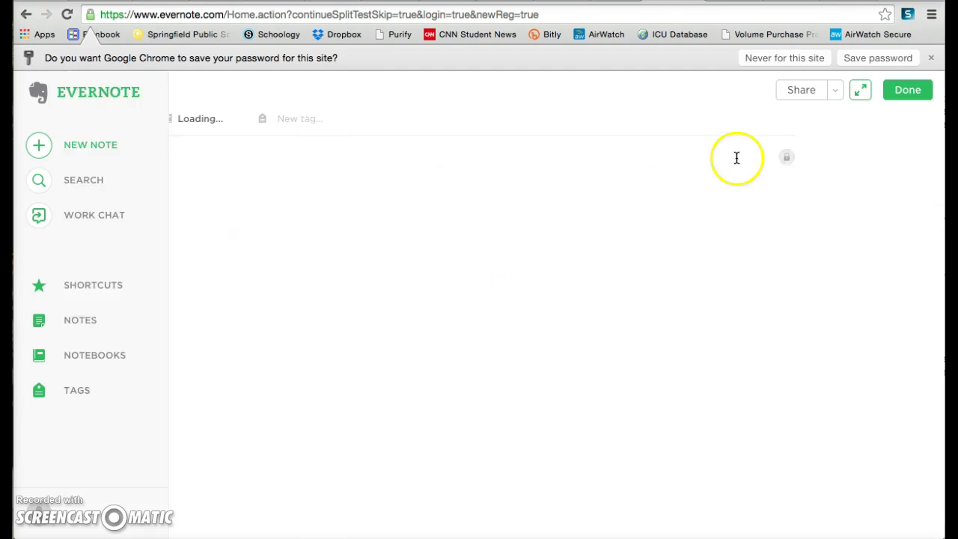
Dismiss Chrome's save-password prompt and start the first note from Getting started
click(931, 59)
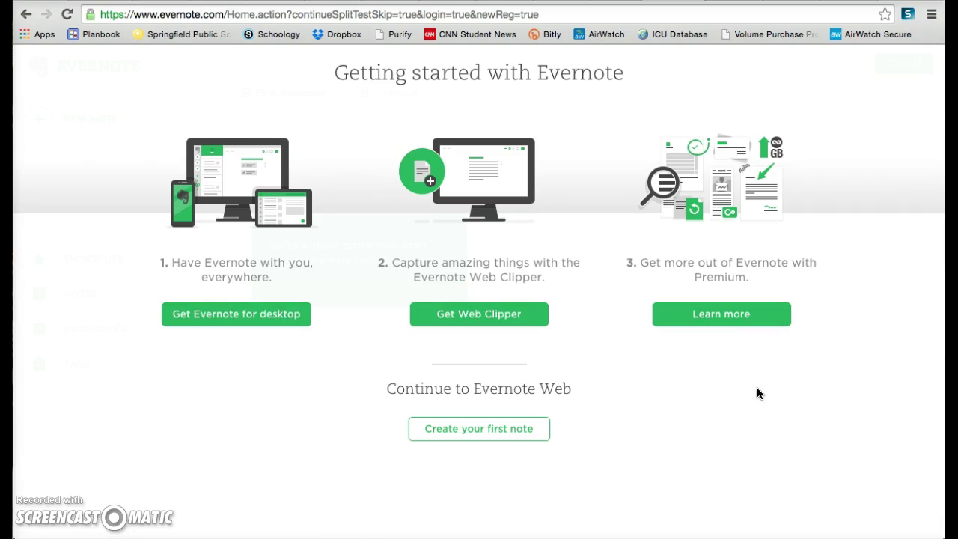
click(503, 437)
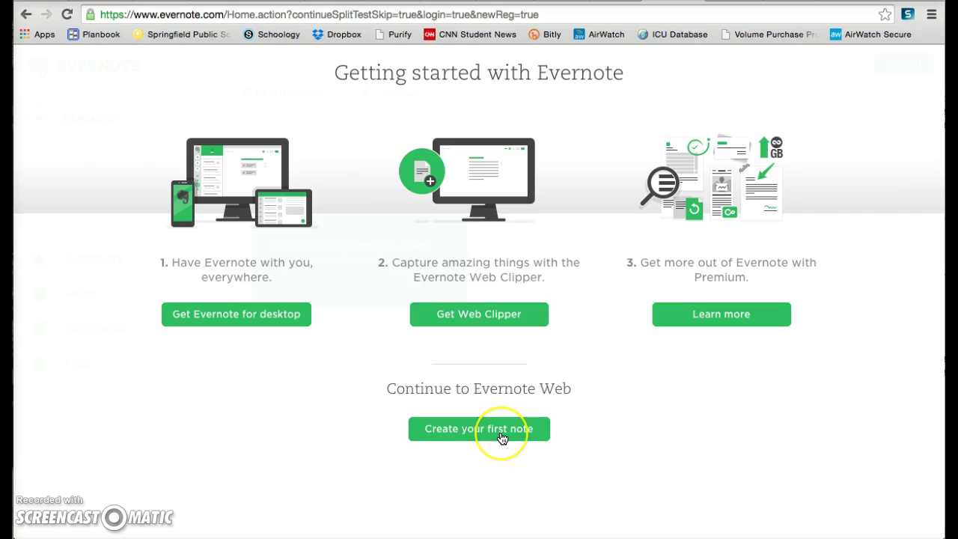
click(502, 437)
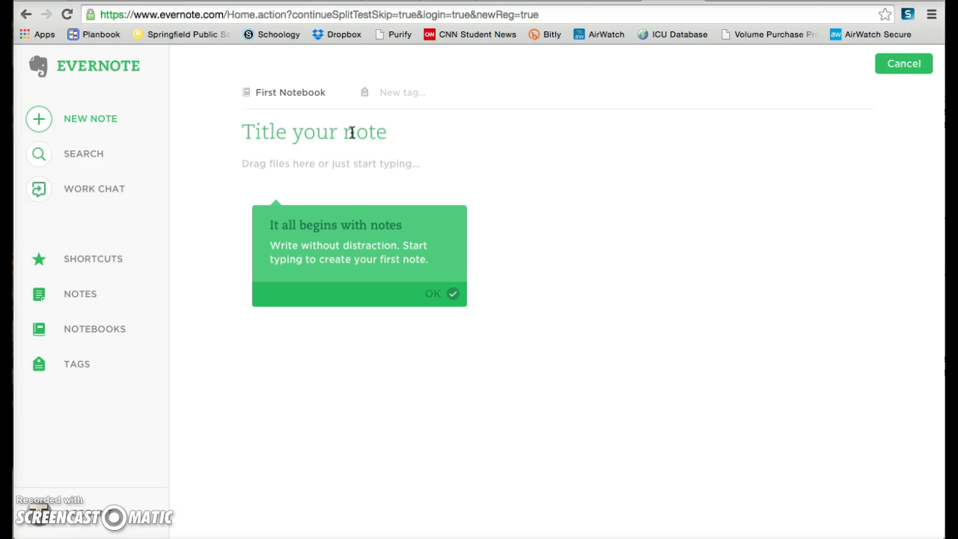
Write a note titled 'Sample' with placeholder body text and save it
click(352, 133)
text(Sample)
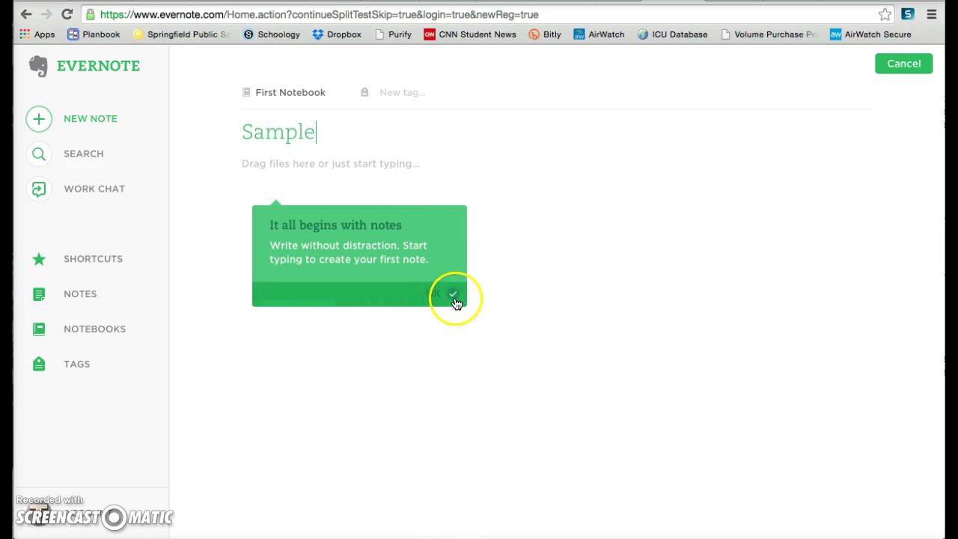
click(453, 295)
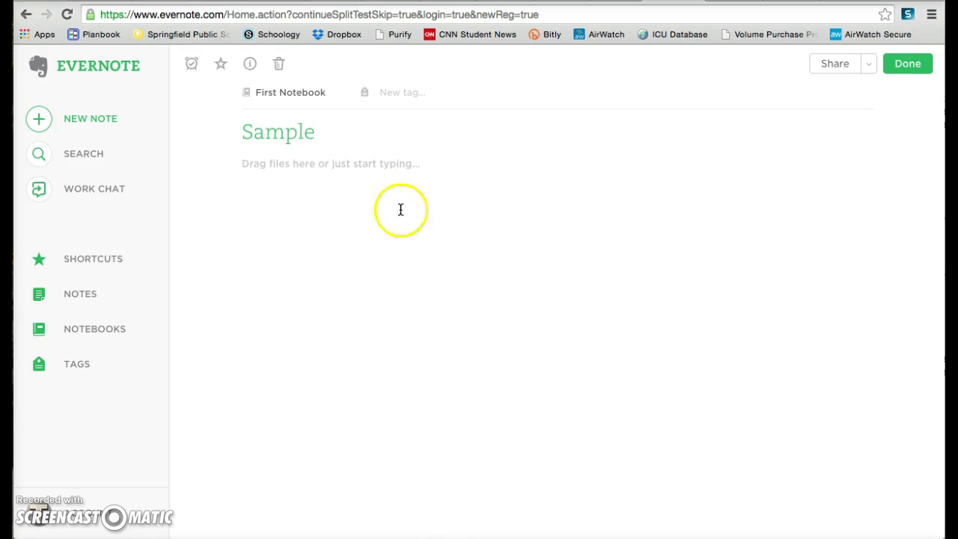
click(364, 166)
text(da)
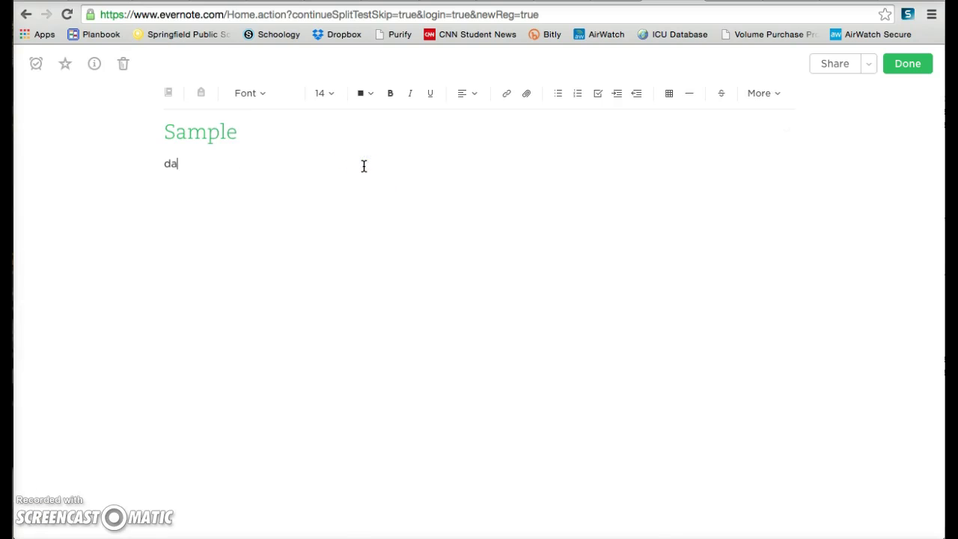
text(fkajhfaksjhflkasjhfskljfha)
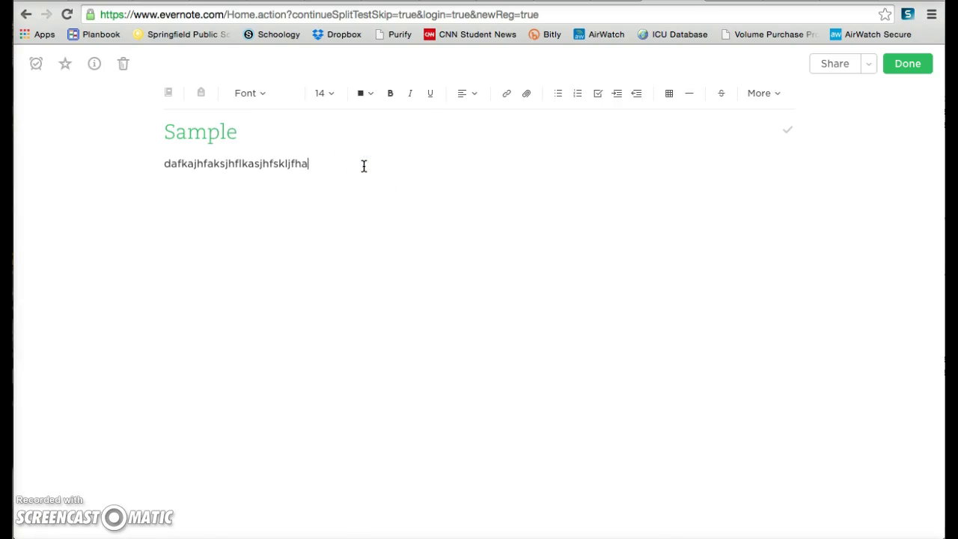
click(914, 66)
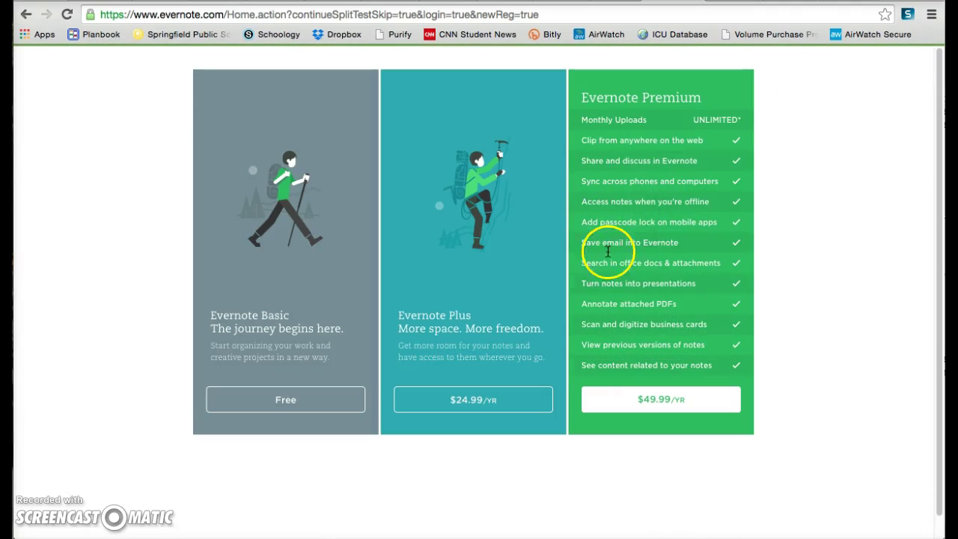
Stay on the free Basic plan, dismiss the notebook tip and view the Sample note
click(287, 404)
click(464, 303)
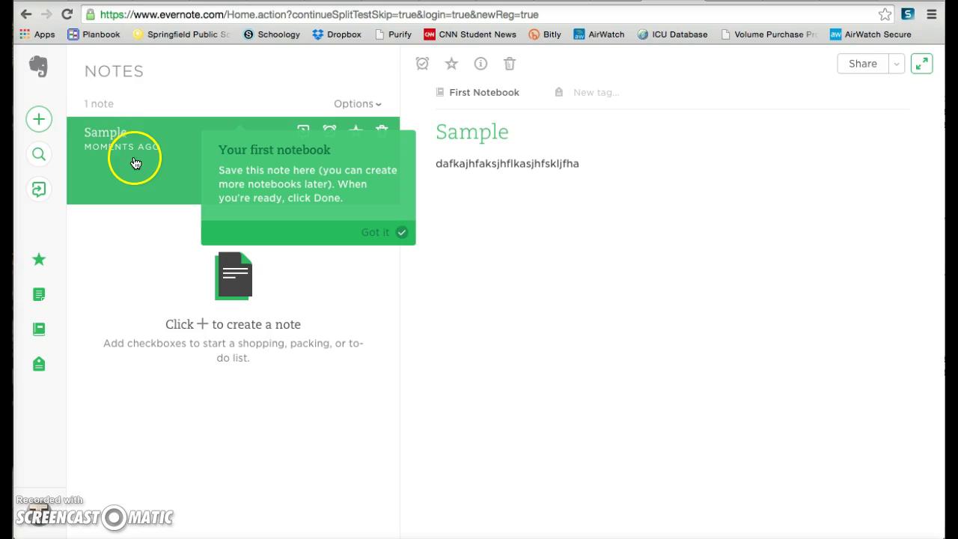
click(386, 234)
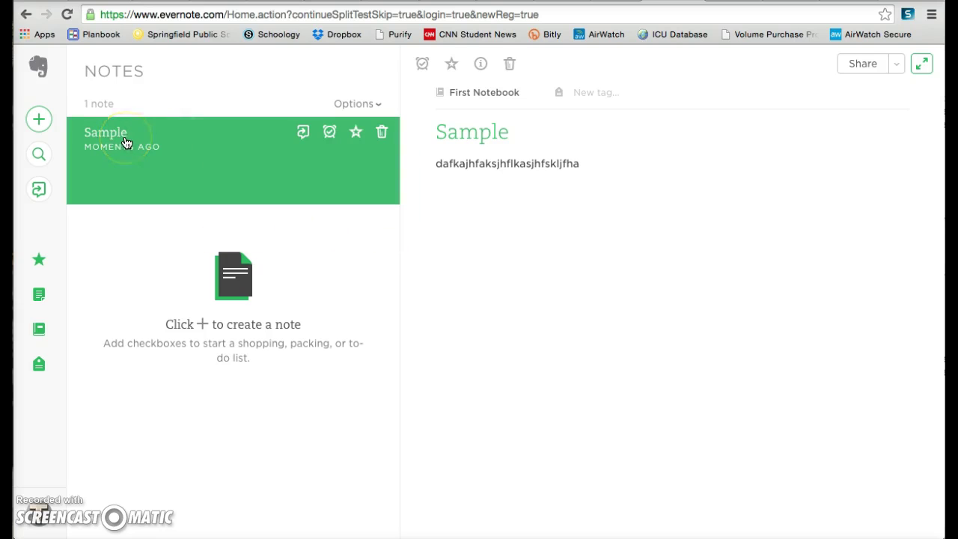
click(148, 142)
click(523, 162)
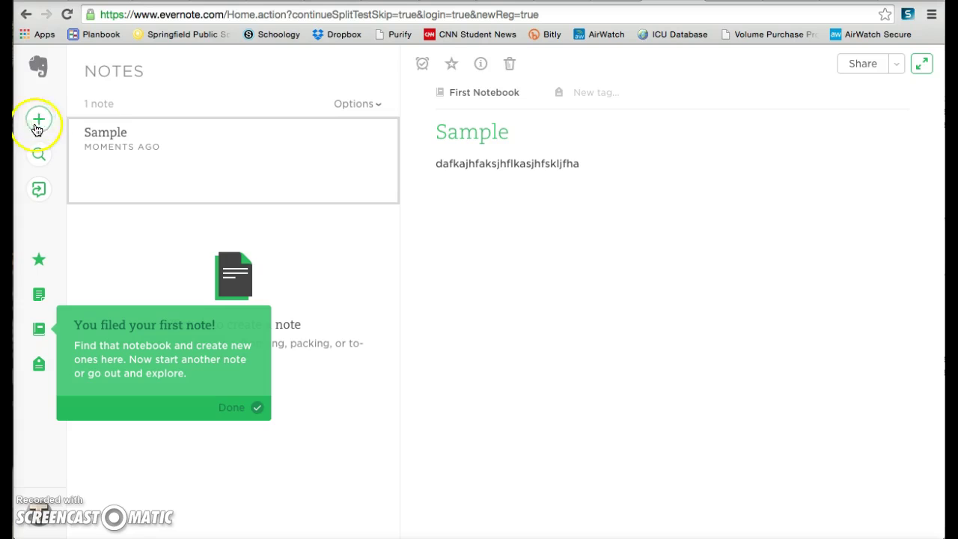
Save a second note titled 'sksjdhafskdjfhsalkdj', then show the Notebooks list
click(39, 121)
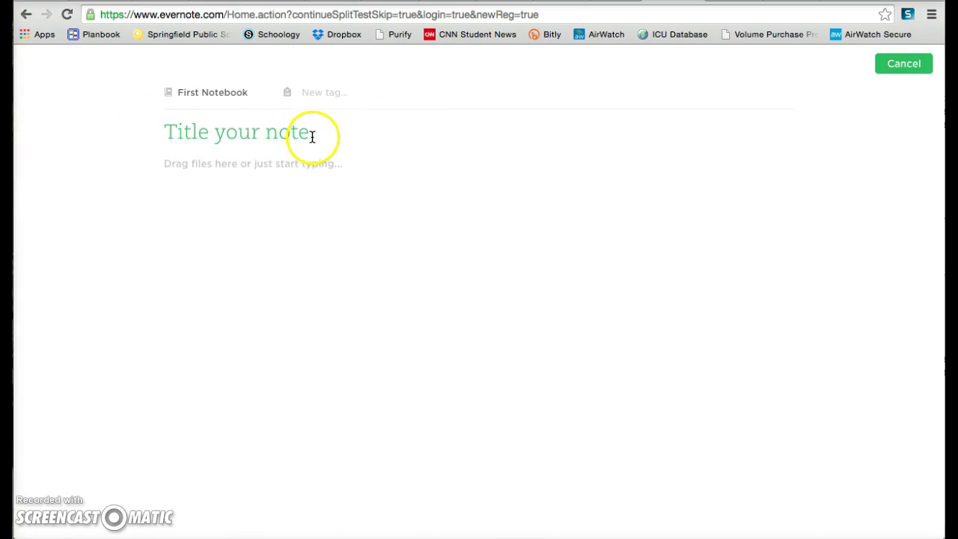
text(sksjdhafskdjfhsalkdj)
click(566, 85)
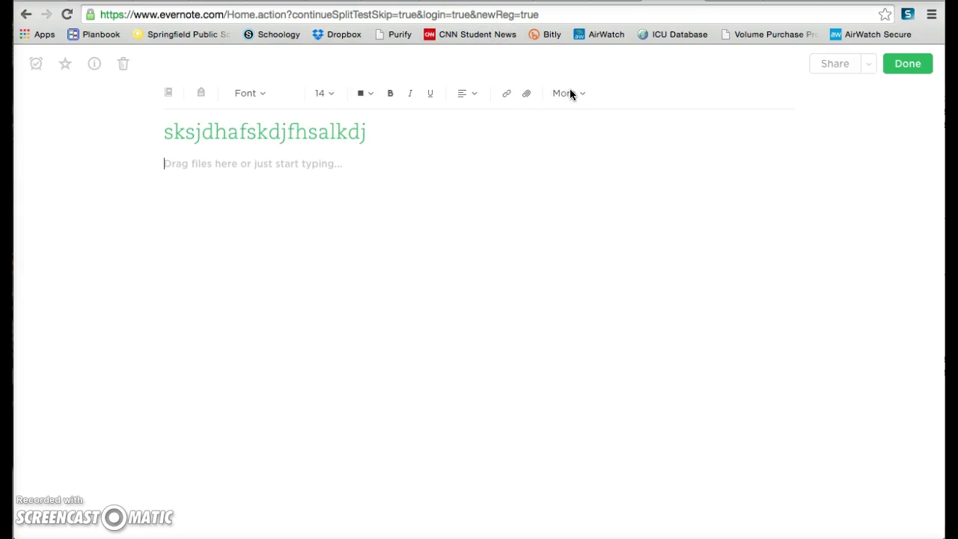
click(914, 74)
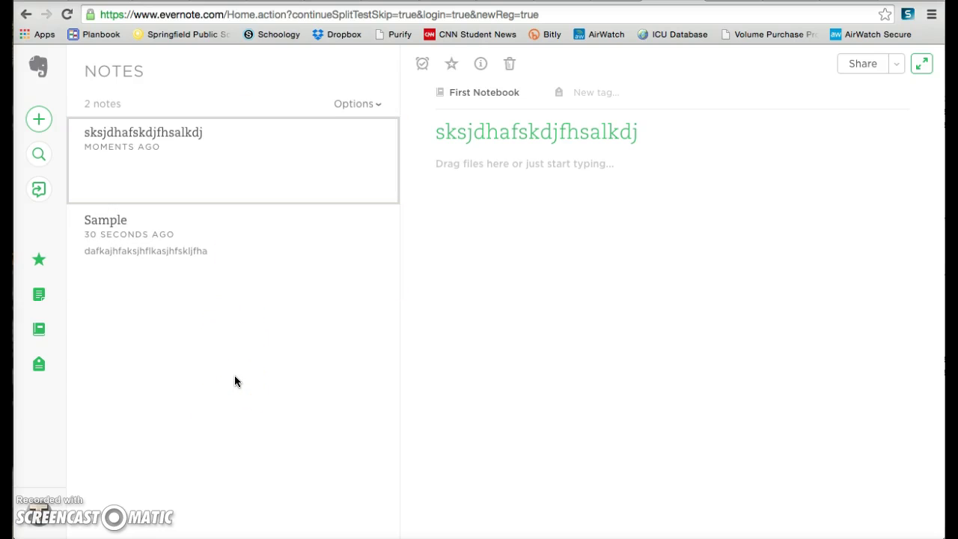
click(41, 333)
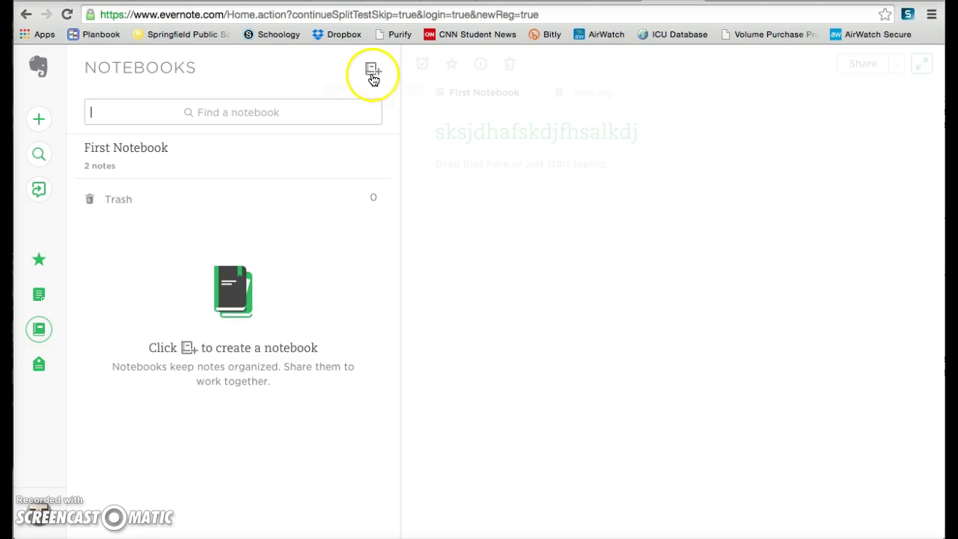
Create a notebook named 'Biology' and start a blank note inside it
click(373, 78)
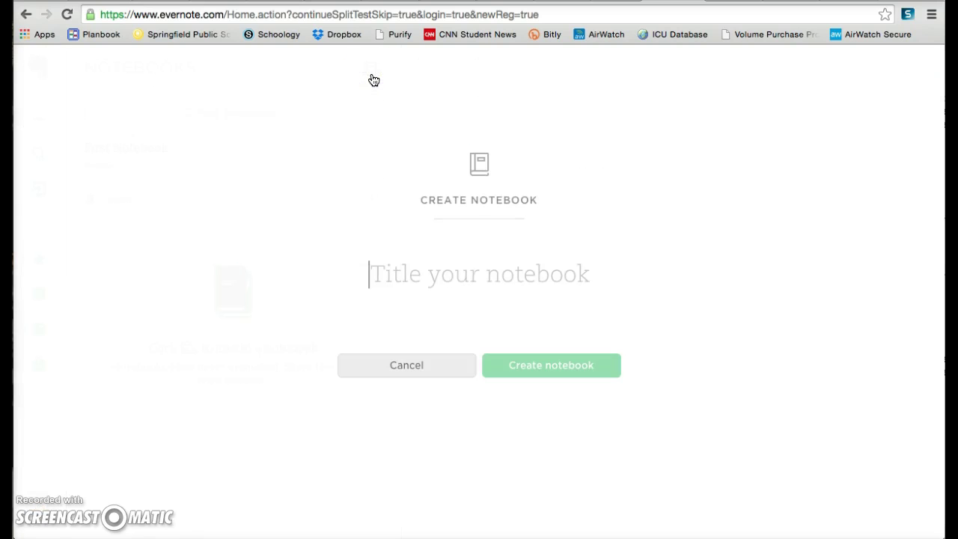
text(Biology)
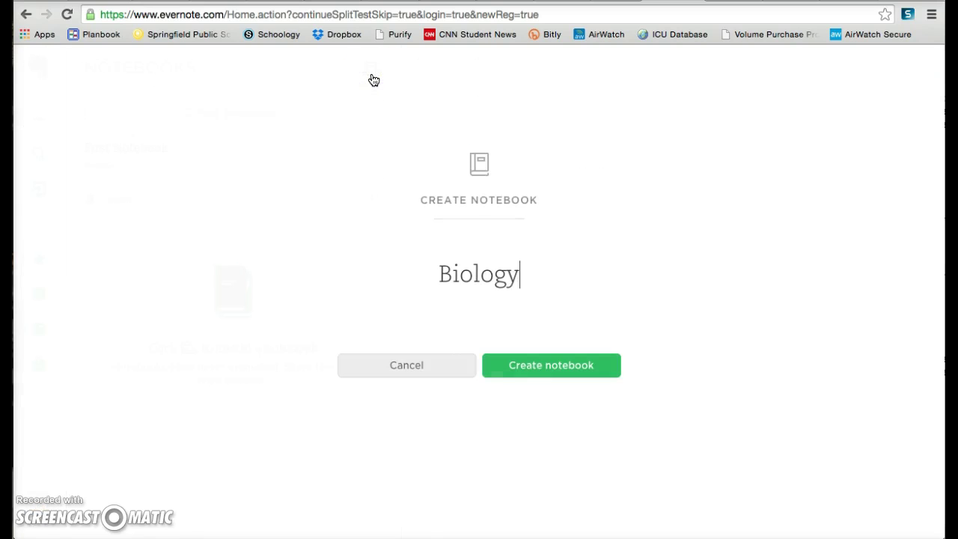
click(437, 172)
click(541, 361)
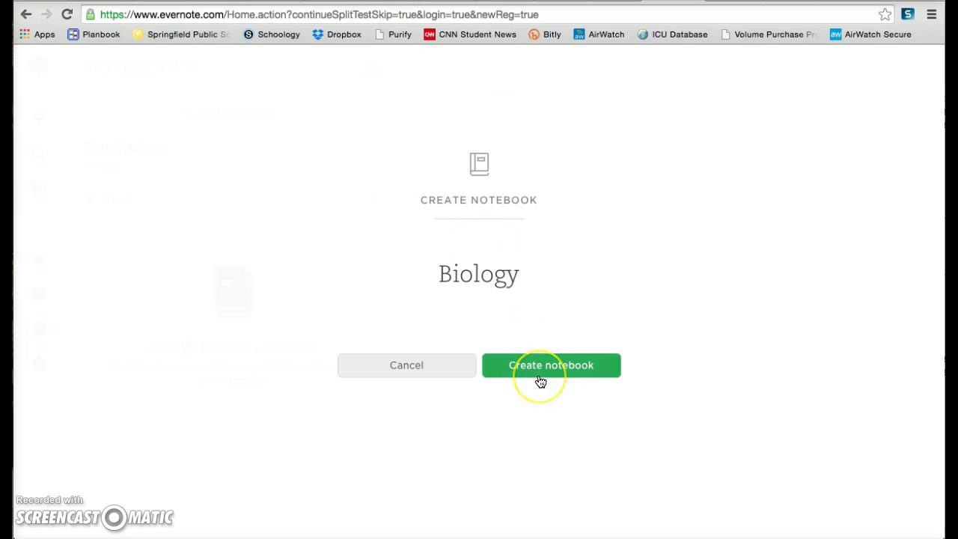
click(545, 369)
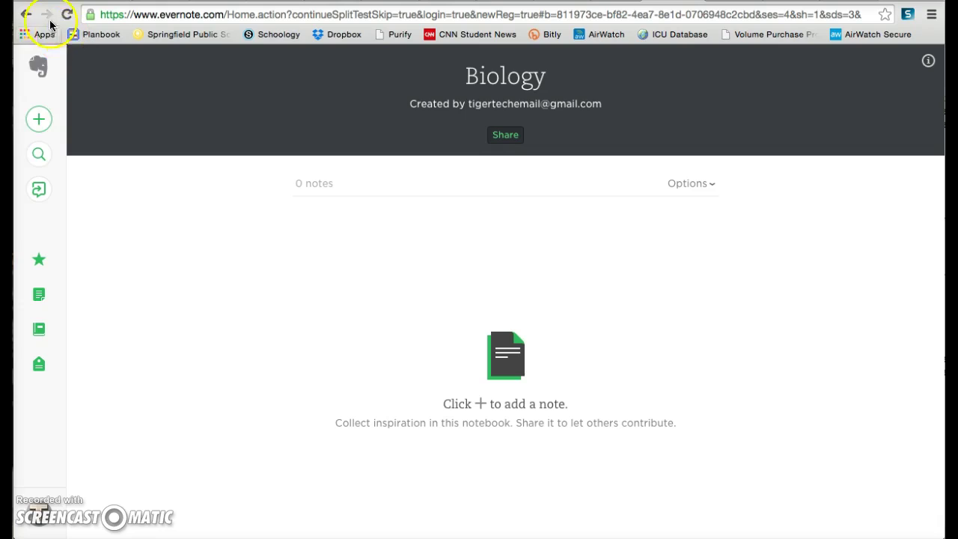
click(38, 133)
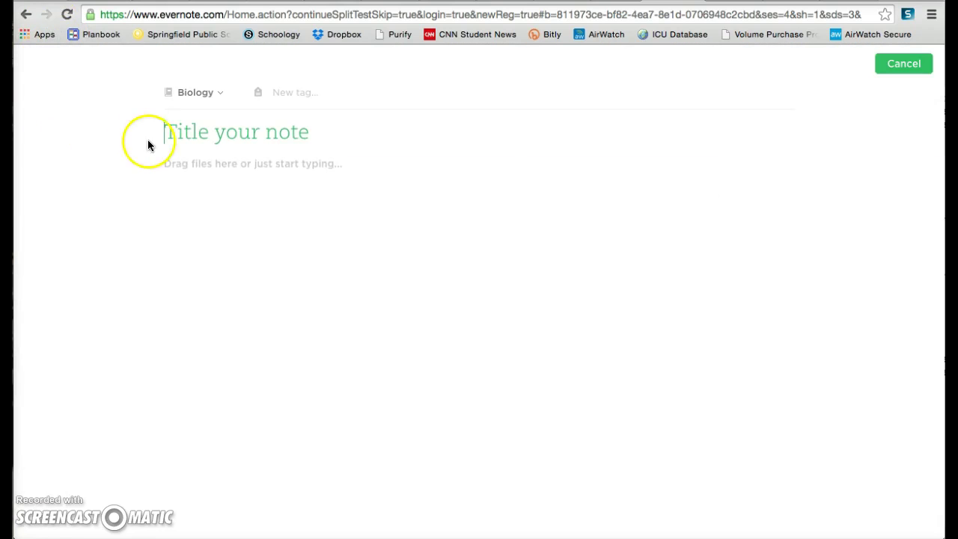
Save a note titled 'Biology Note', then show the Notebooks list with Biology holding 1 note
text(Biology Note)
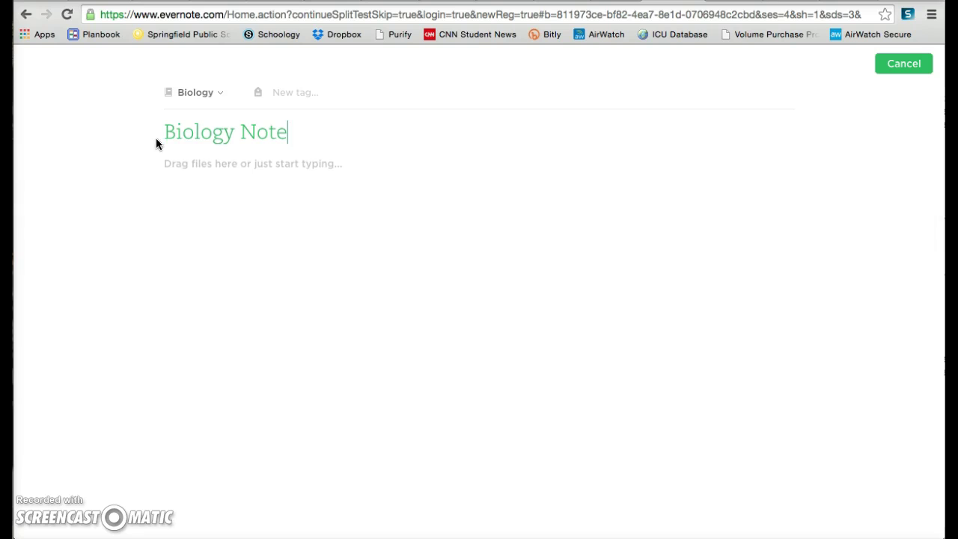
click(160, 129)
key(Tab)
click(905, 64)
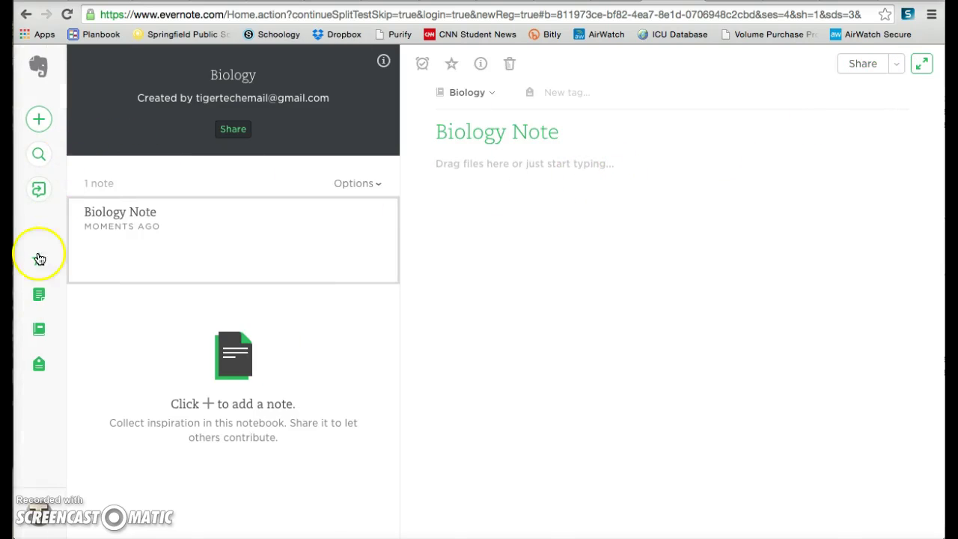
click(38, 301)
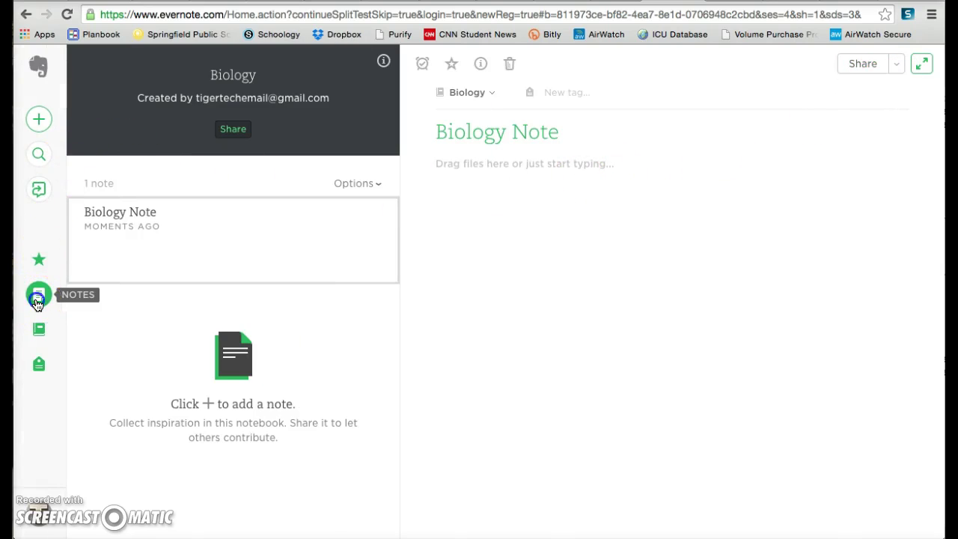
mouse_move(199, 145)
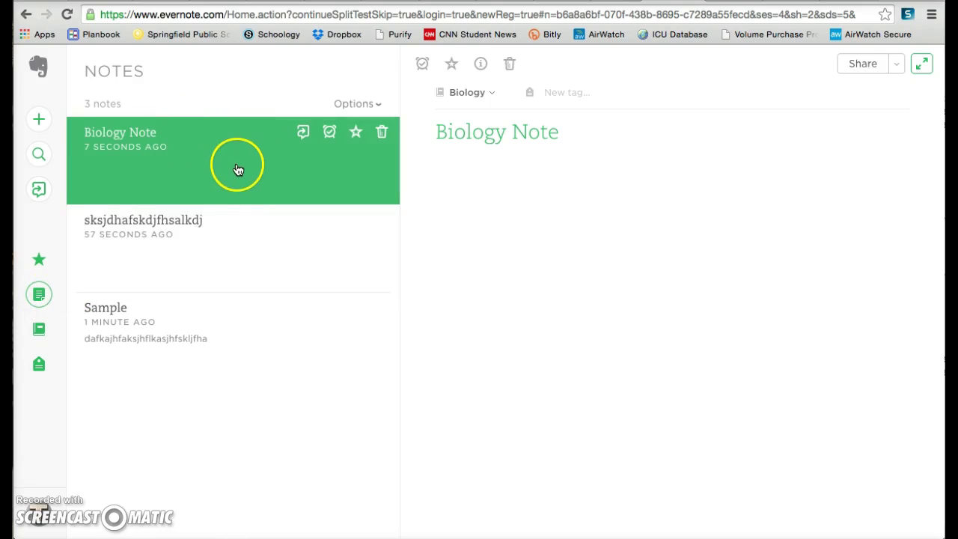
mouse_move(145, 369)
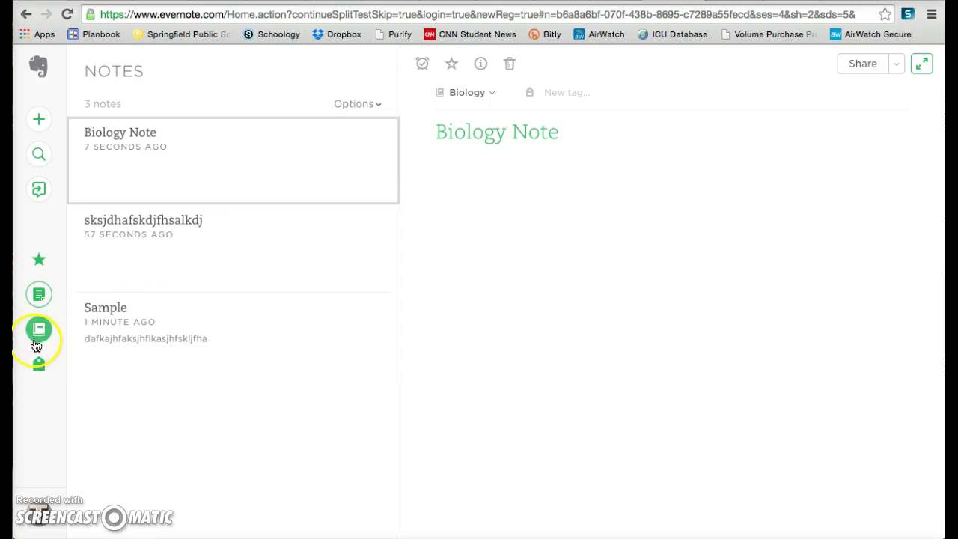
click(37, 333)
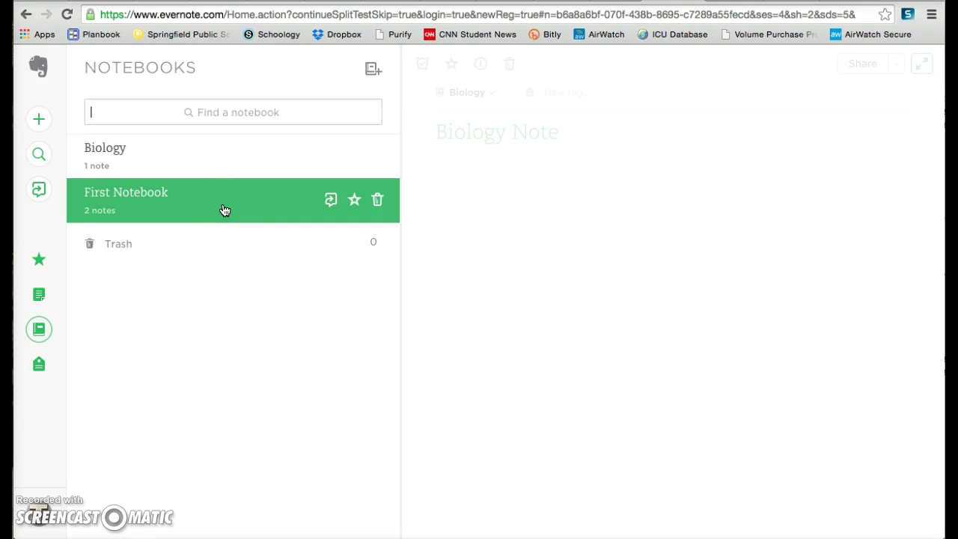
Open the Biology notebook to view its single note, 'Biology Note'
click(224, 159)
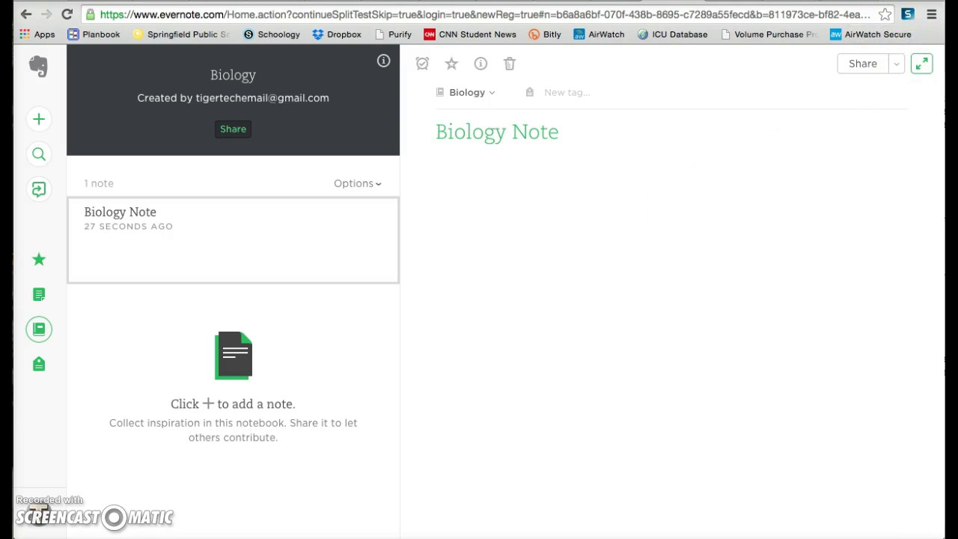
key(ctrl+t)
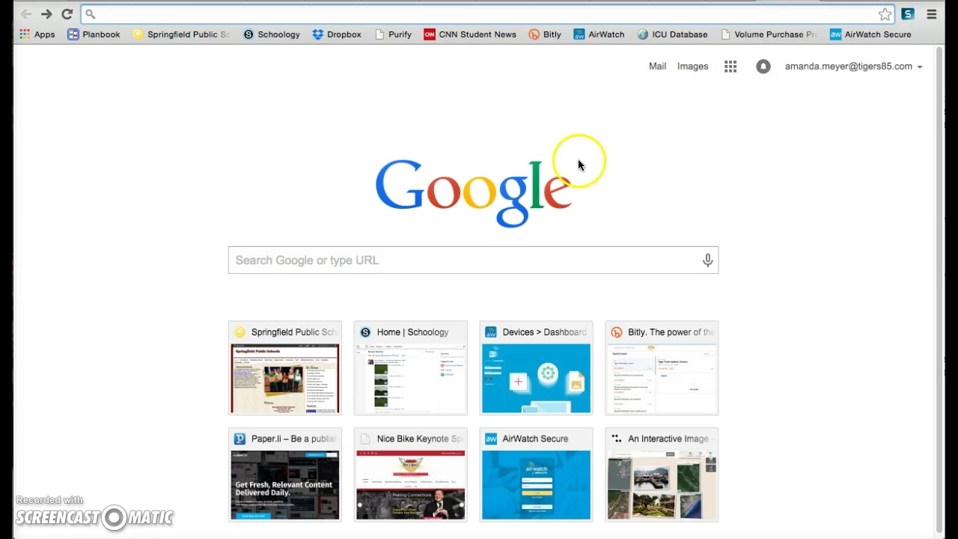
click(731, 67)
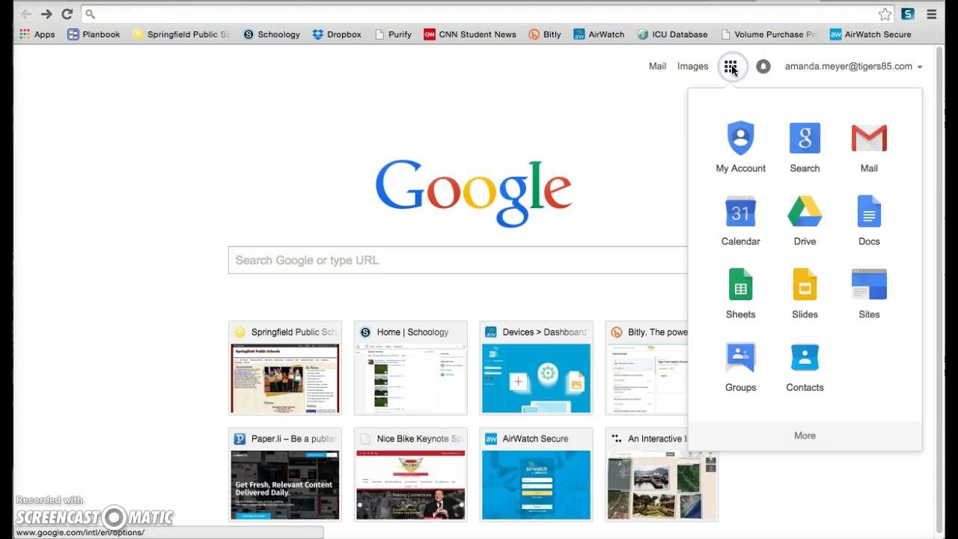
click(731, 67)
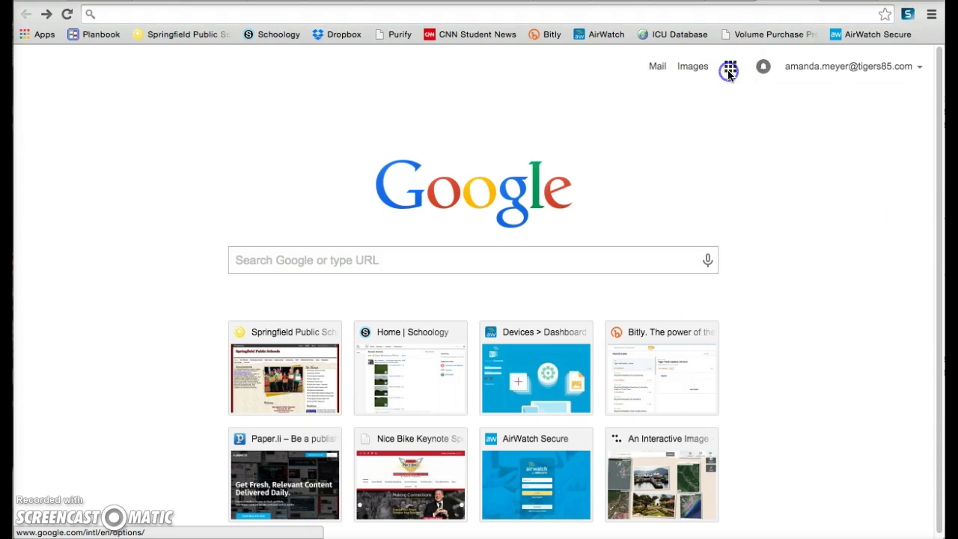
click(732, 68)
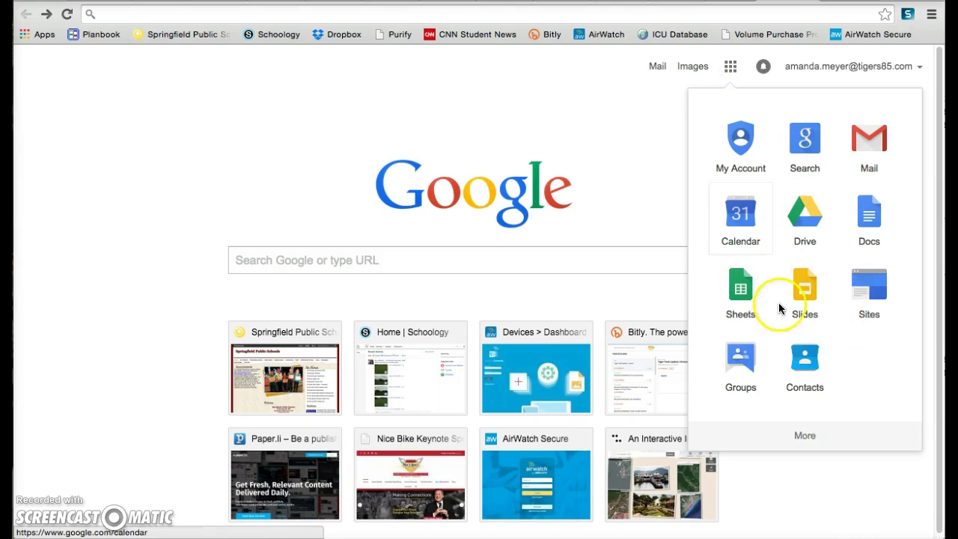
click(605, 144)
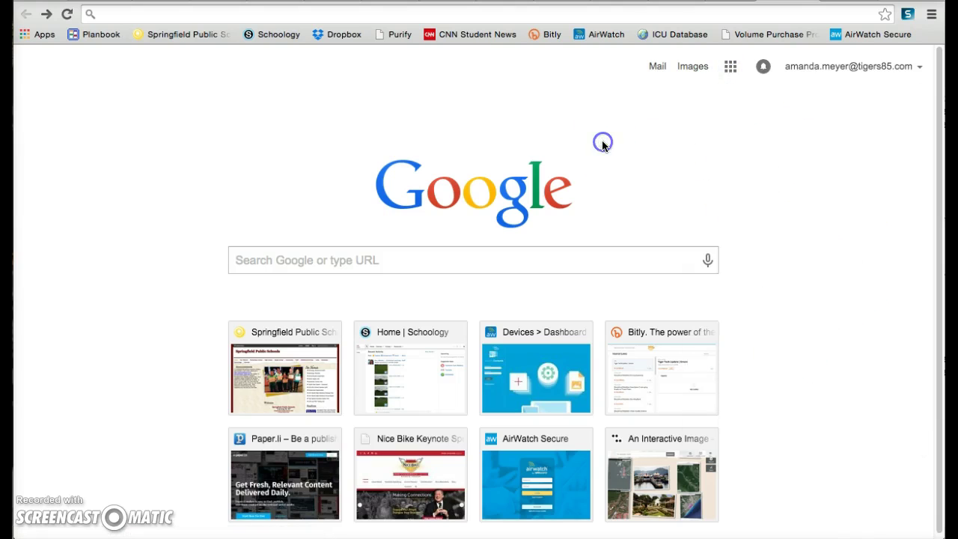
Open the Chrome Web Store's Extensions category from the Apps page
click(44, 38)
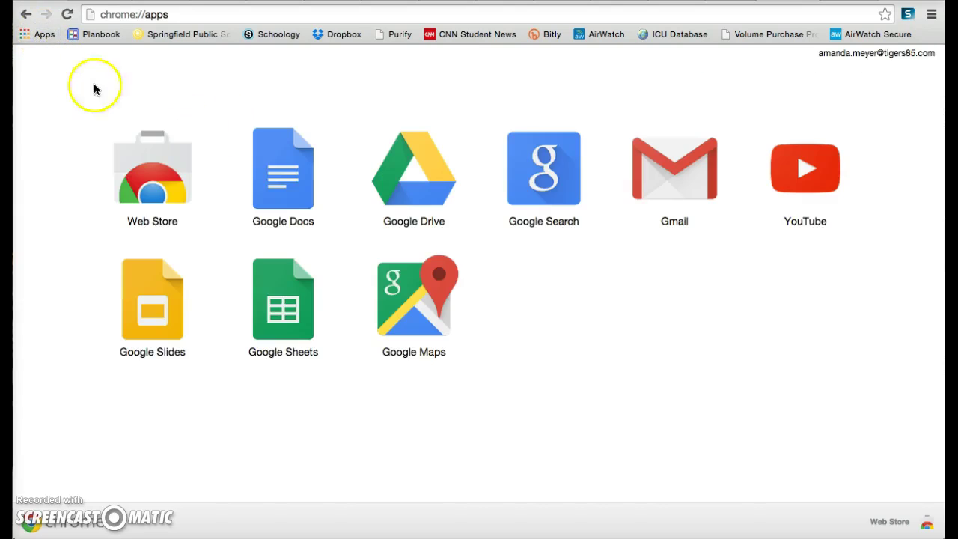
click(161, 191)
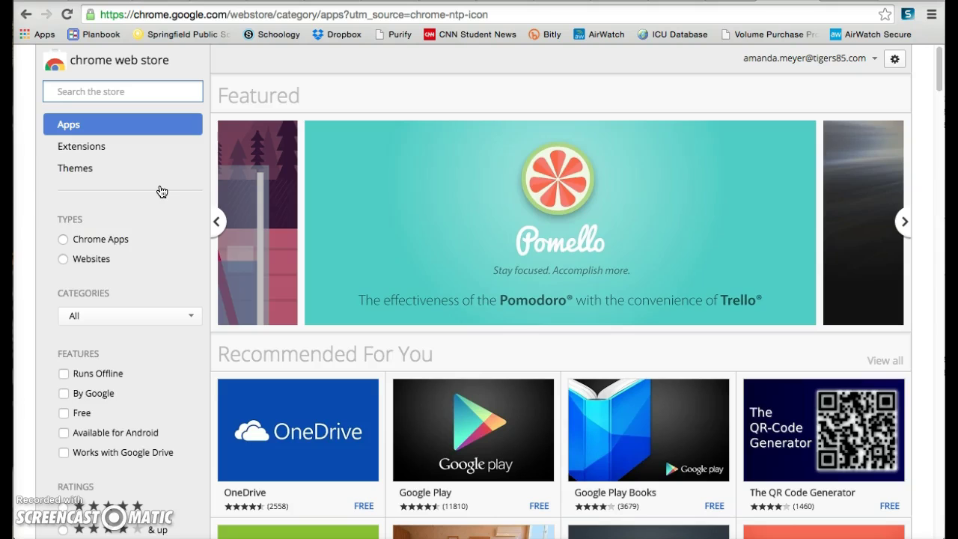
click(101, 154)
Search the store for 'evernote' and scroll to the Evernote Web Clipper result
click(117, 90)
text(evernote)
key(Return)
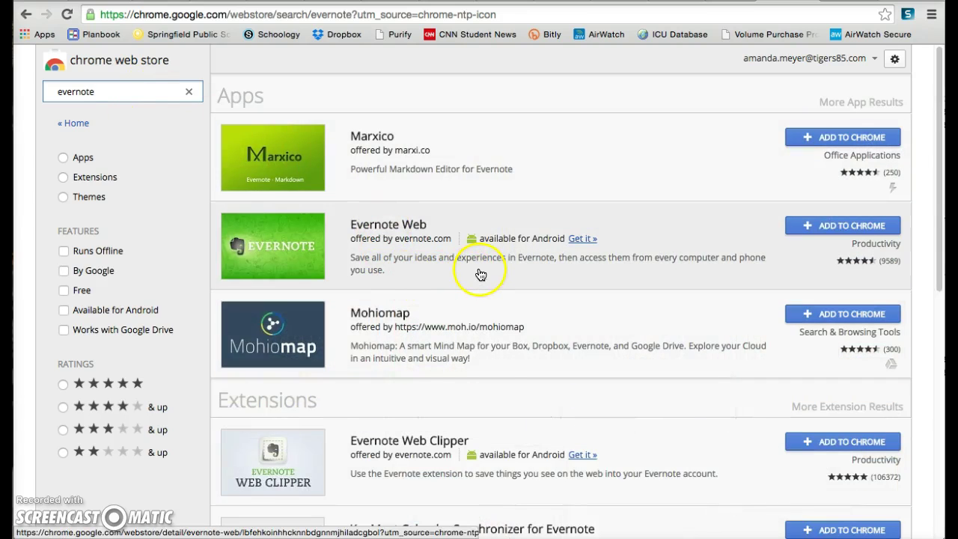
scroll(468, 374, down, 3)
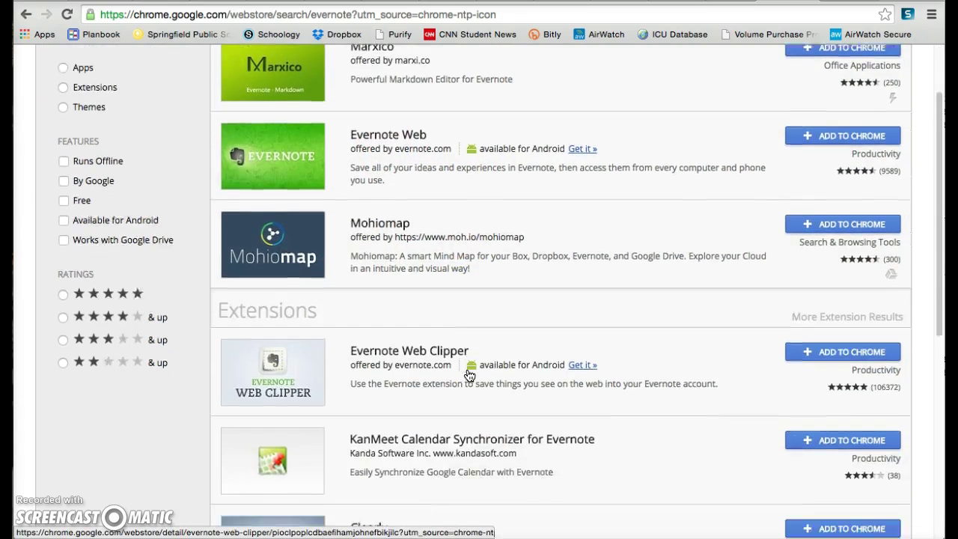
scroll(468, 374, up, 3)
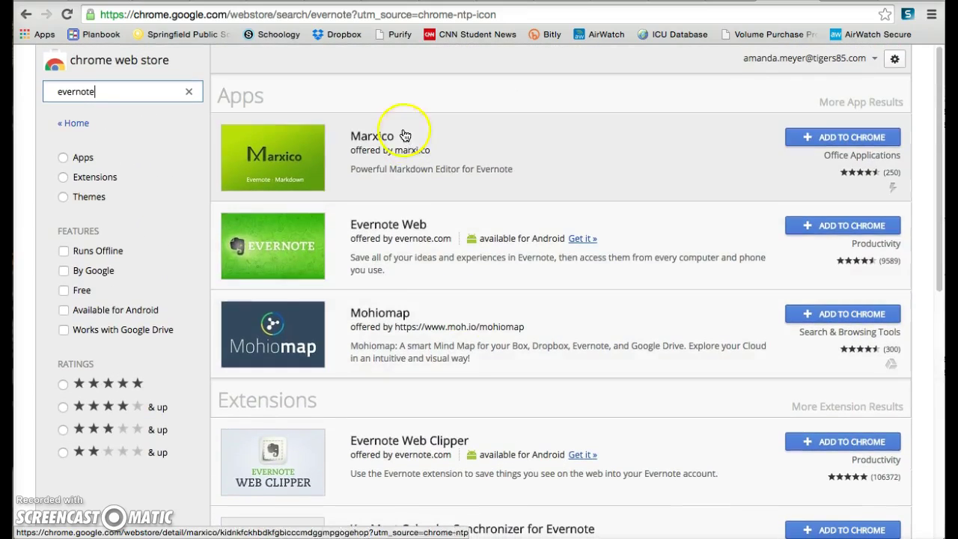
scroll(396, 383, down, 6)
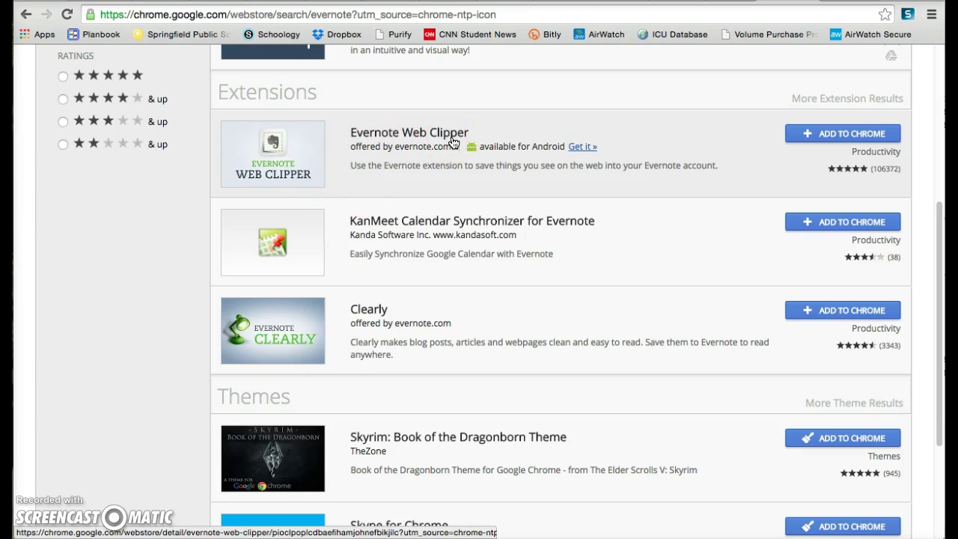
Add the Evernote Web Clipper extension to Chrome and confirm the installation
click(819, 136)
click(828, 135)
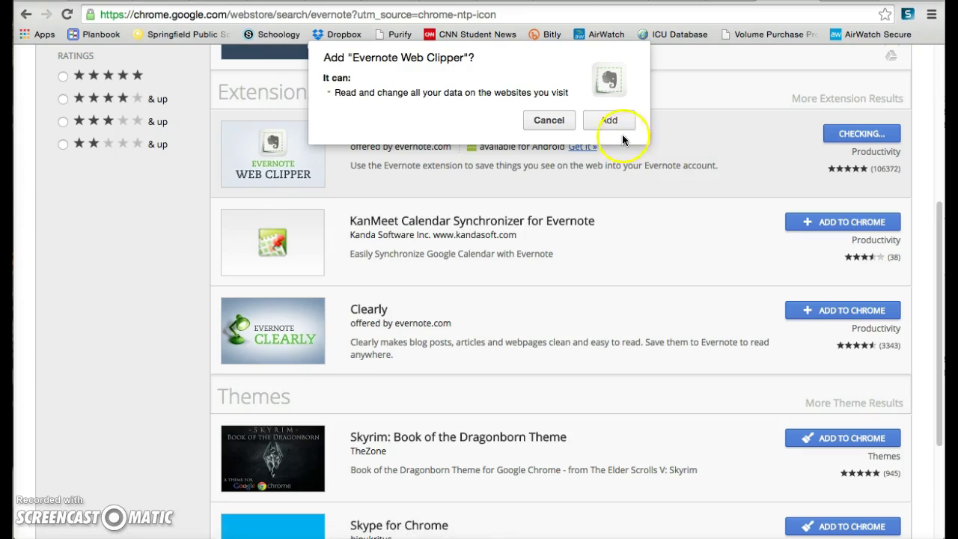
click(609, 122)
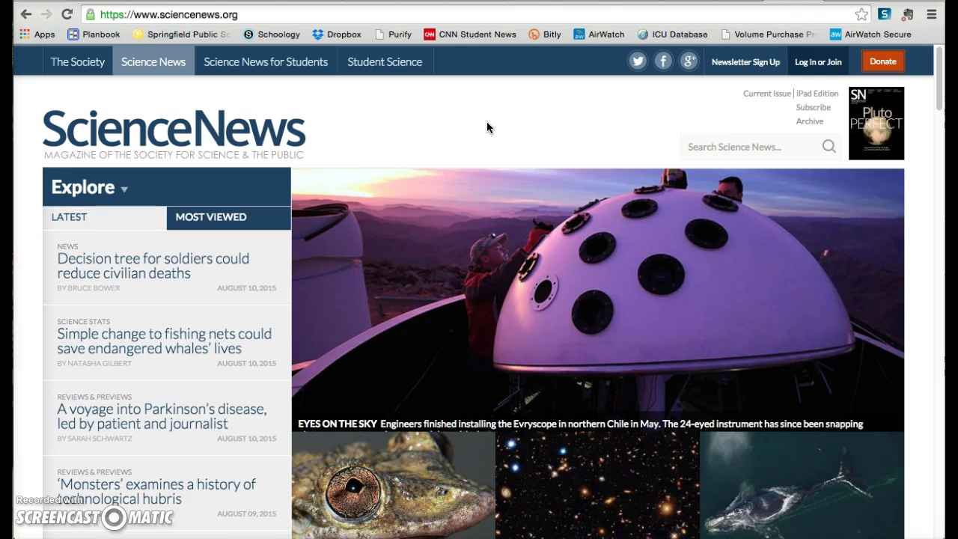
Enter the account email and password in the Web Clipper sign-in panel, turning off related search results
click(908, 15)
click(840, 100)
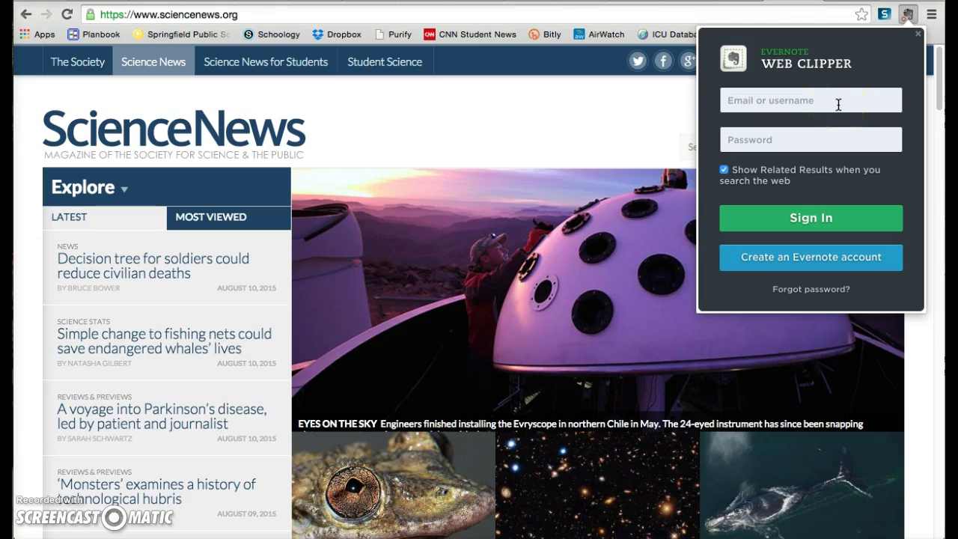
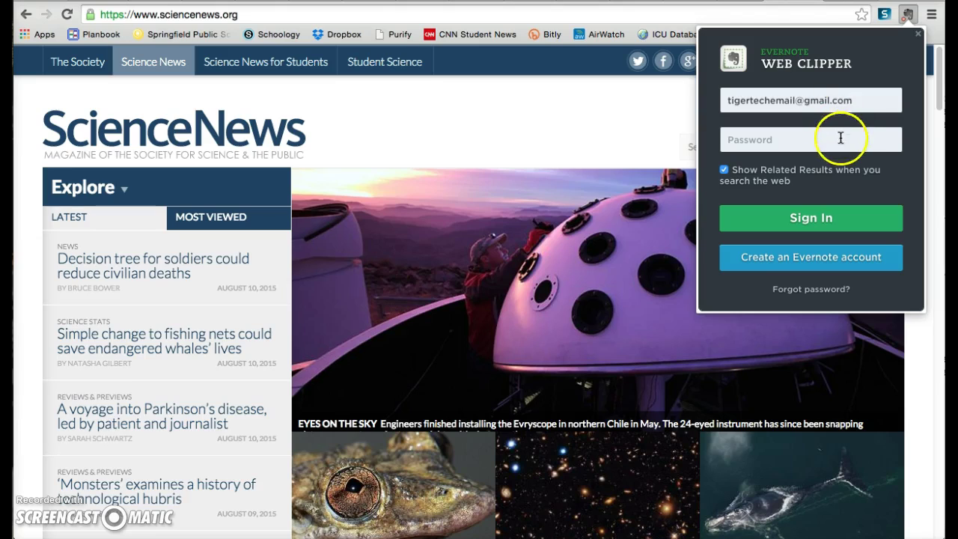
click(833, 140)
text(•)
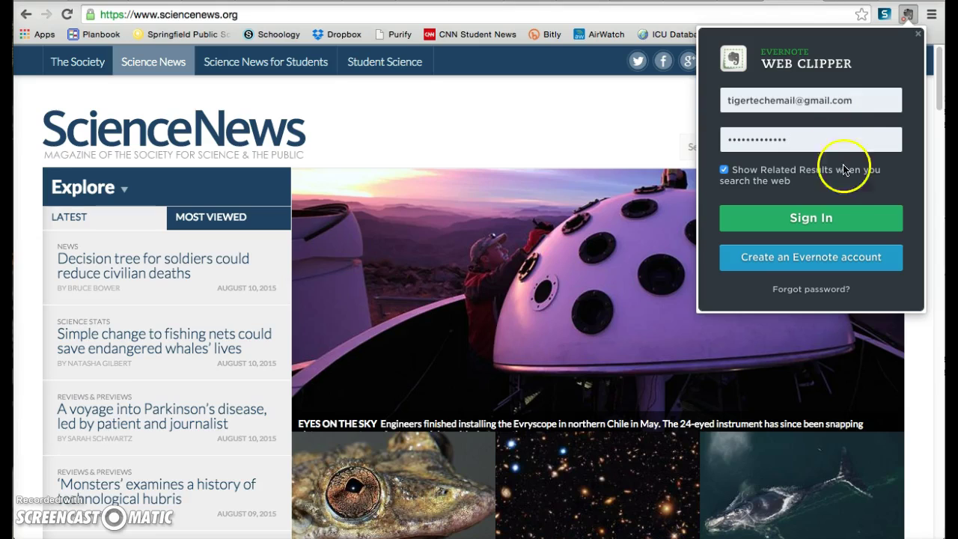
click(724, 170)
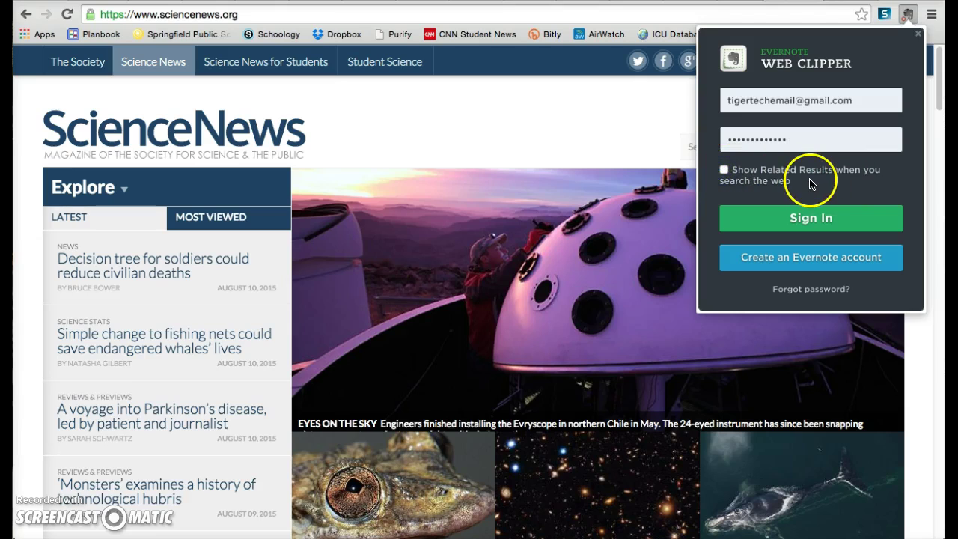
Submit the sign-in, dismiss the clipper error, and reload the Science News page
click(821, 232)
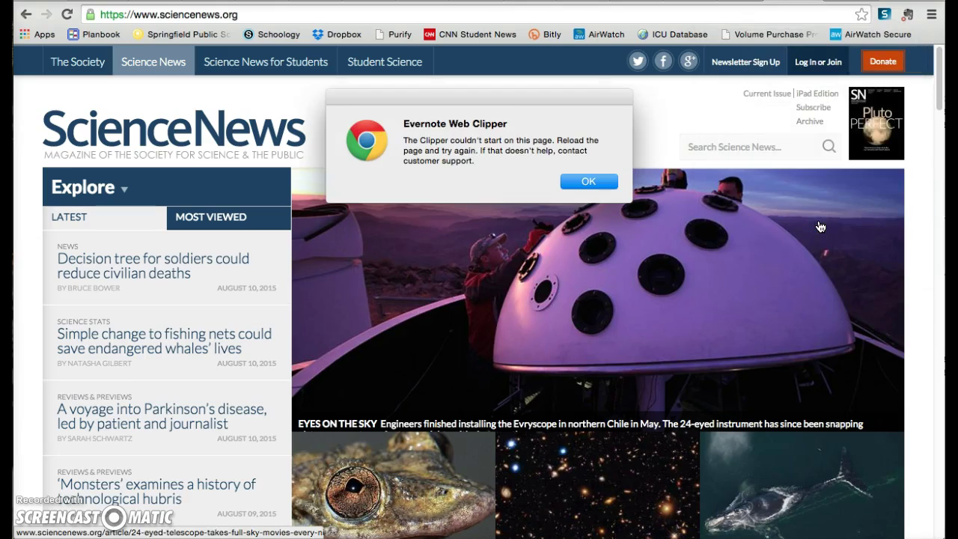
click(580, 182)
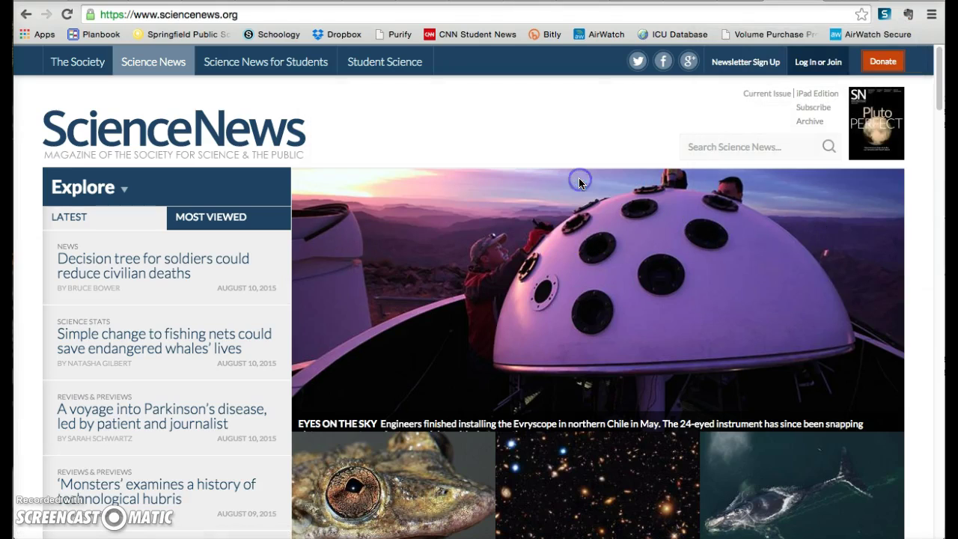
click(69, 15)
Start a clip of the page and try the simplified article, full page and bookmark clip types
click(908, 15)
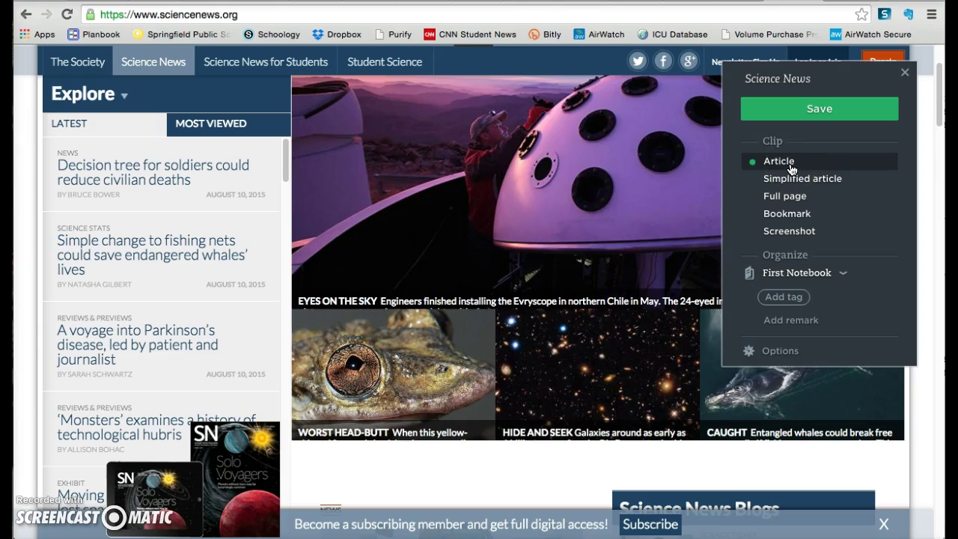
click(792, 186)
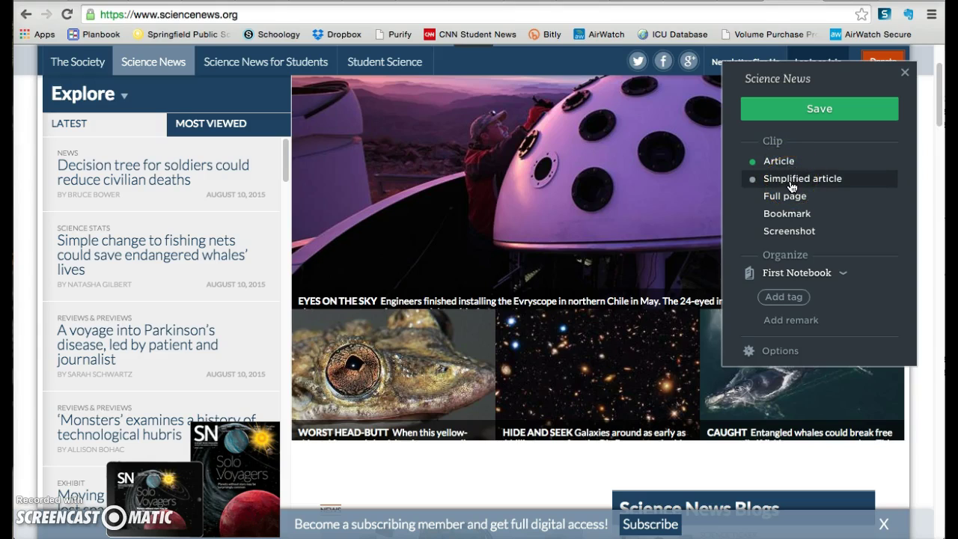
click(787, 195)
click(787, 214)
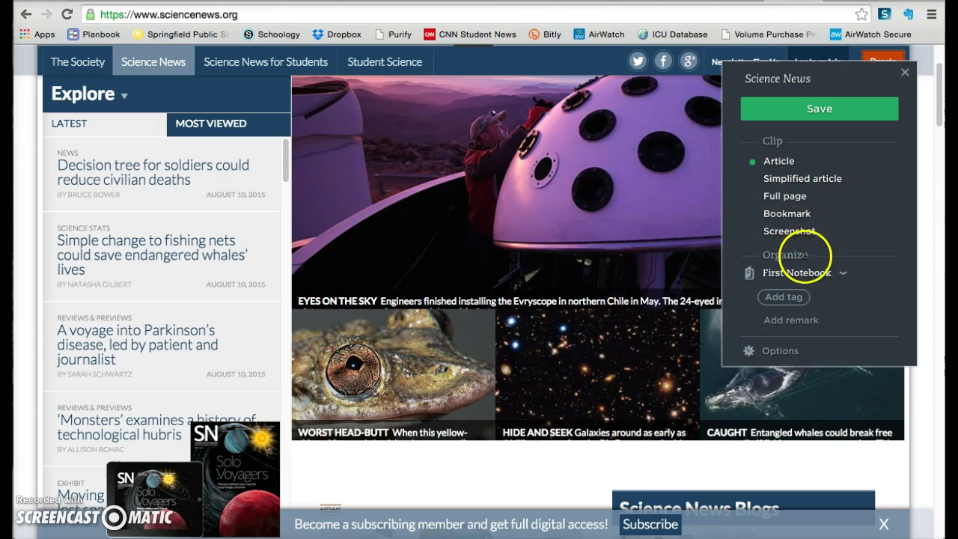
File the clip in the Biology notebook and tag it News
click(823, 274)
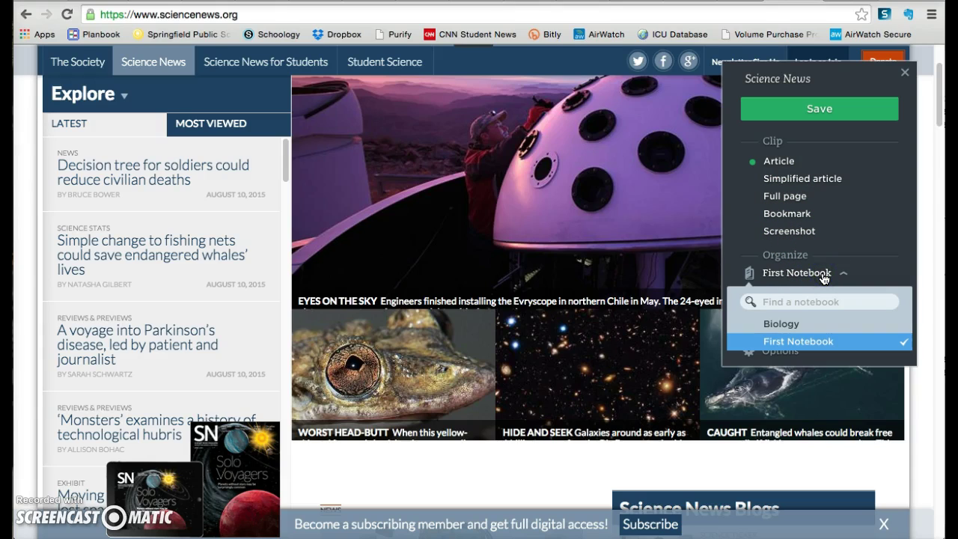
click(806, 327)
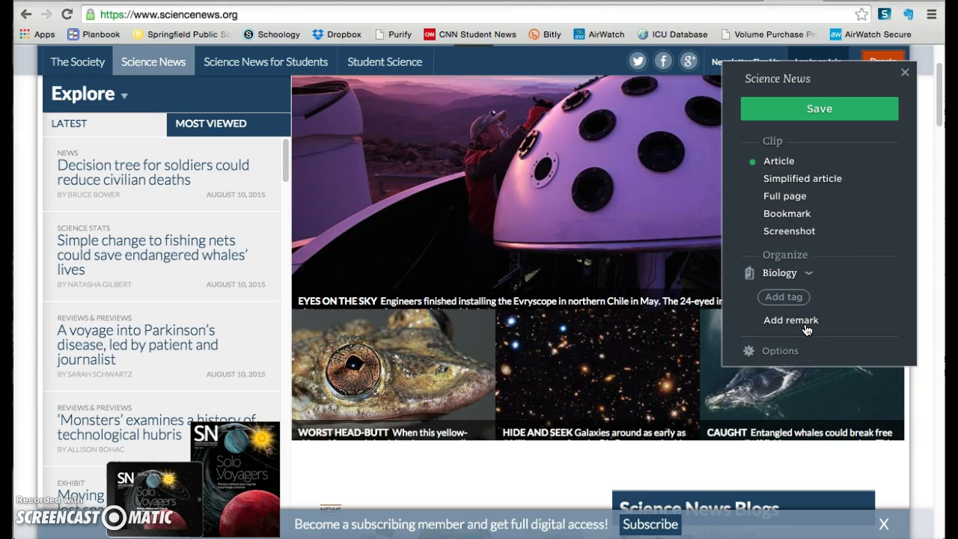
click(797, 297)
click(794, 298)
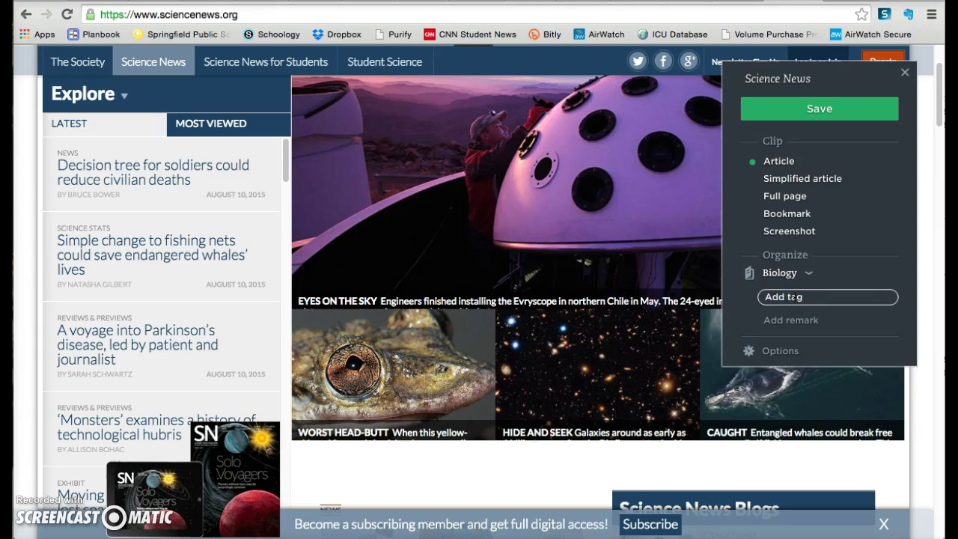
text(News)
key(Return)
click(793, 322)
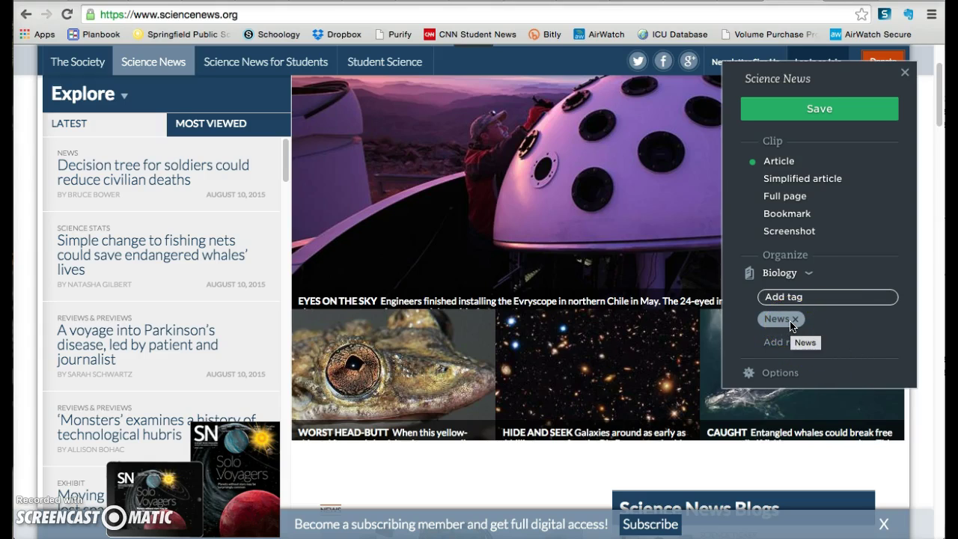
drag(791, 325, 831, 323)
Open the Web Clipper settings and close them with Done
click(776, 371)
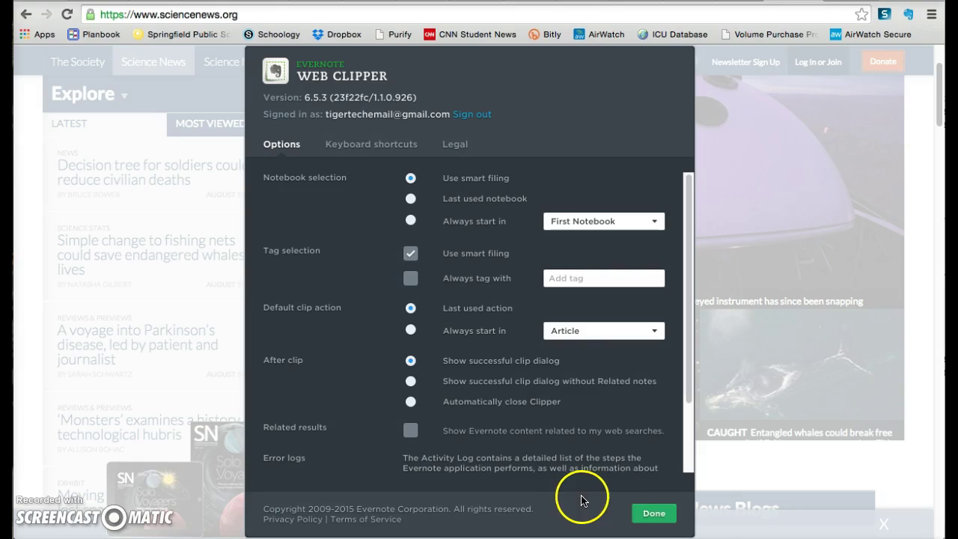
click(656, 527)
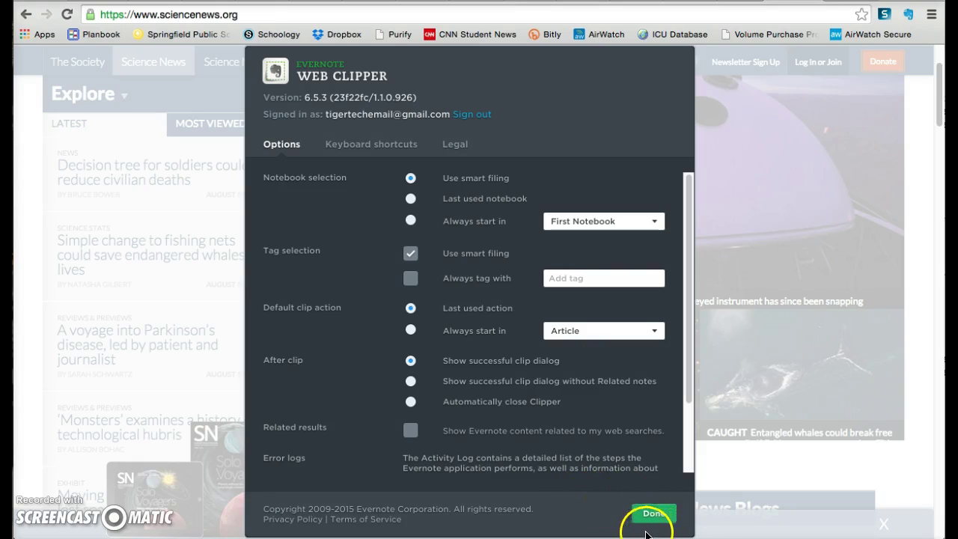
click(656, 514)
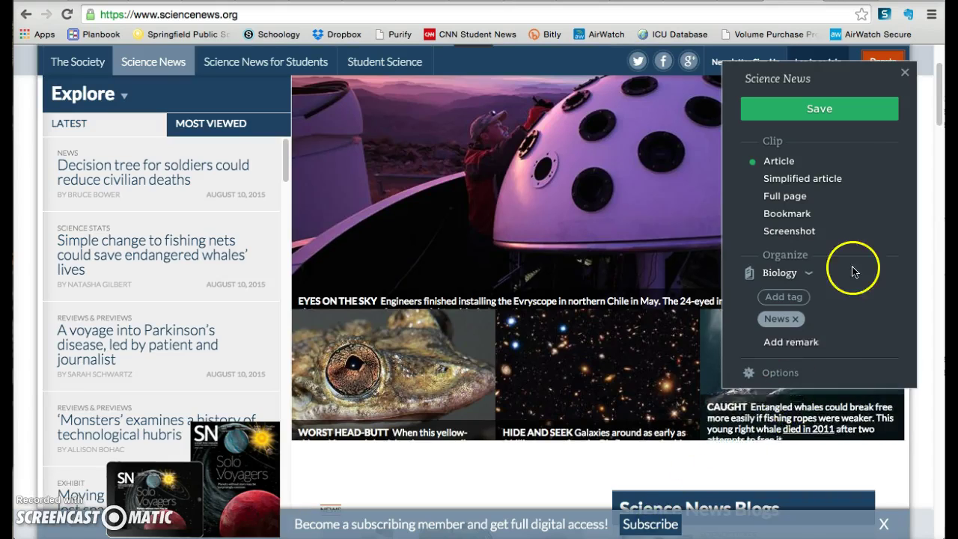
Save the Science News clip to Biology, check the Share options, and close the confirmation panel
click(826, 118)
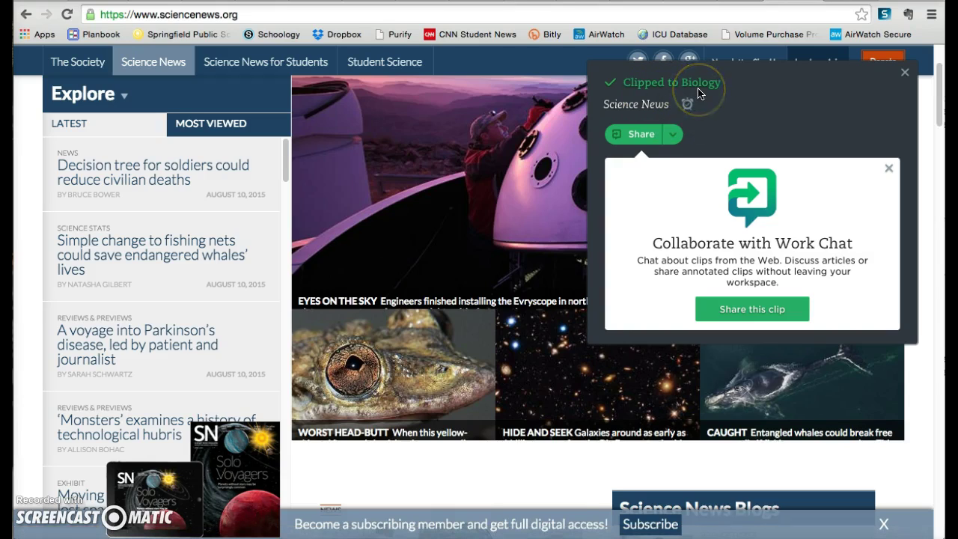
click(643, 142)
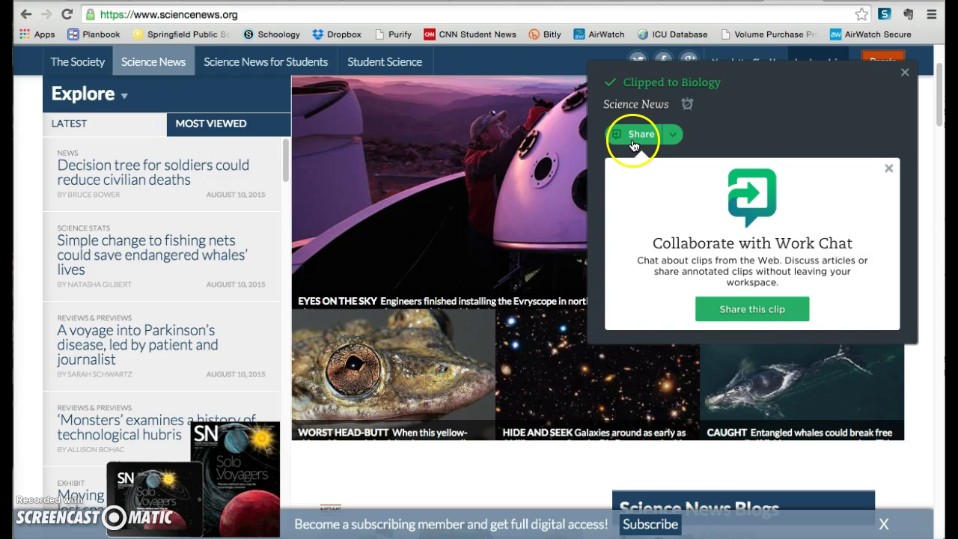
click(672, 135)
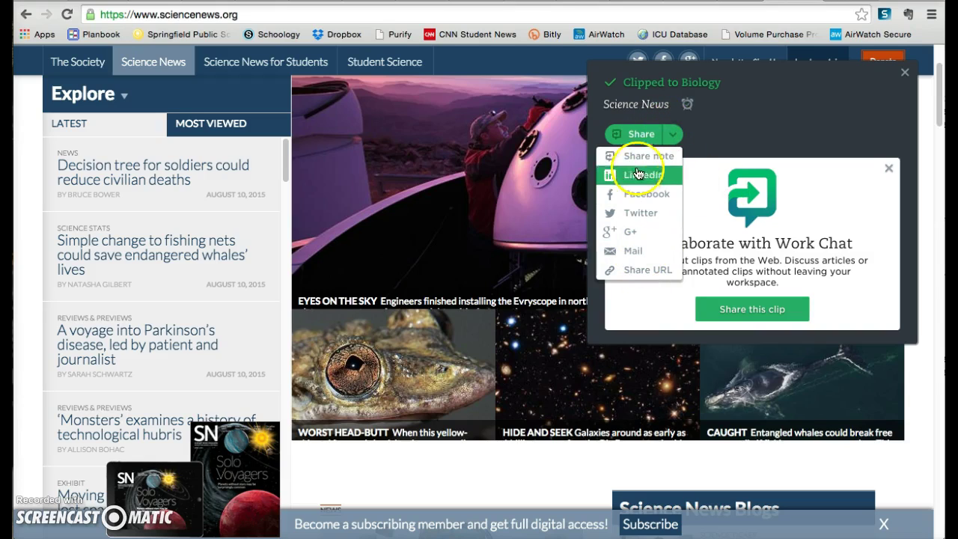
click(528, 95)
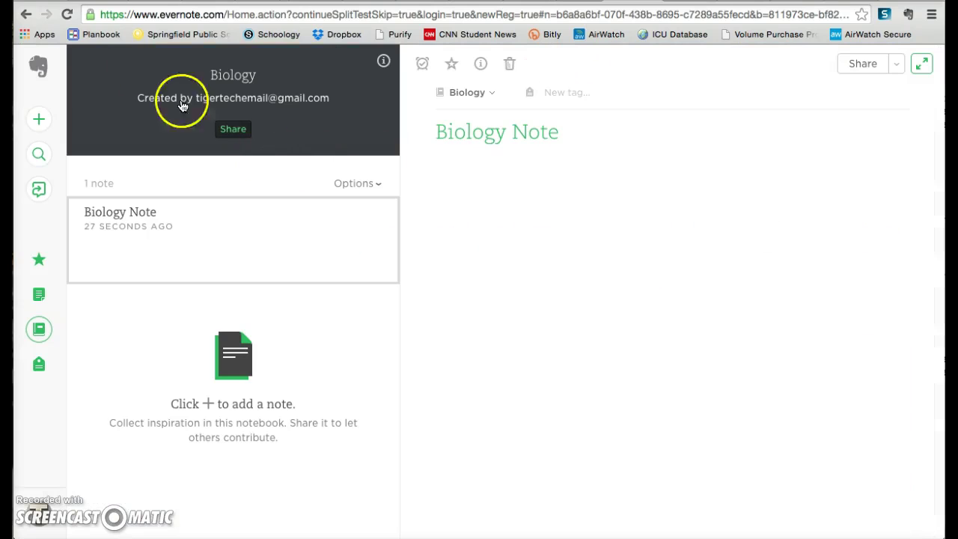
Refresh Evernote Web and open the clipped Science News note from the Biology notebook
click(65, 16)
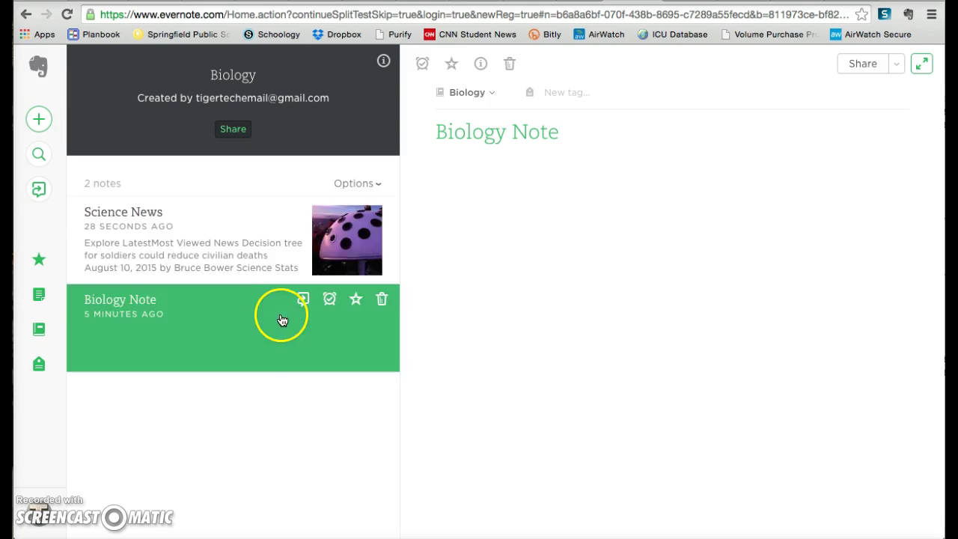
click(253, 247)
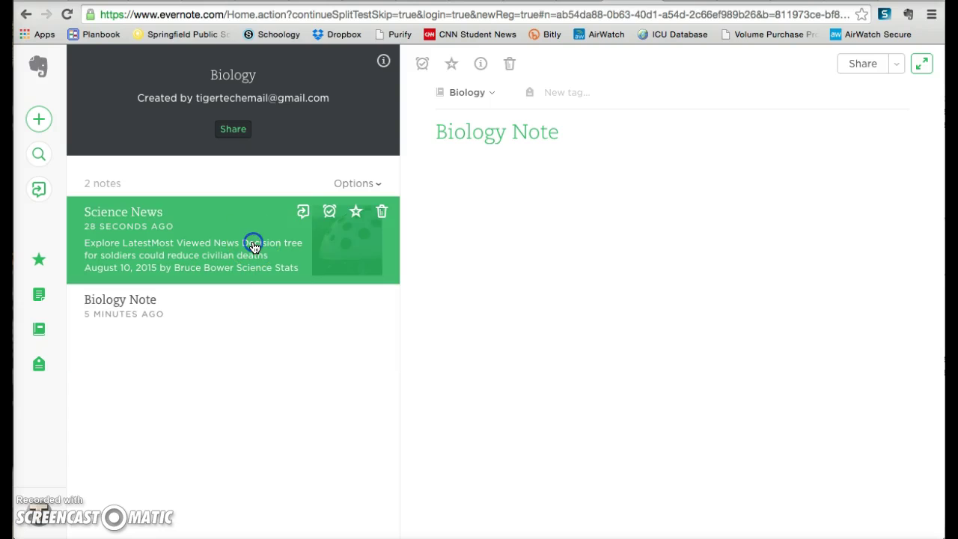
mouse_move(621, 334)
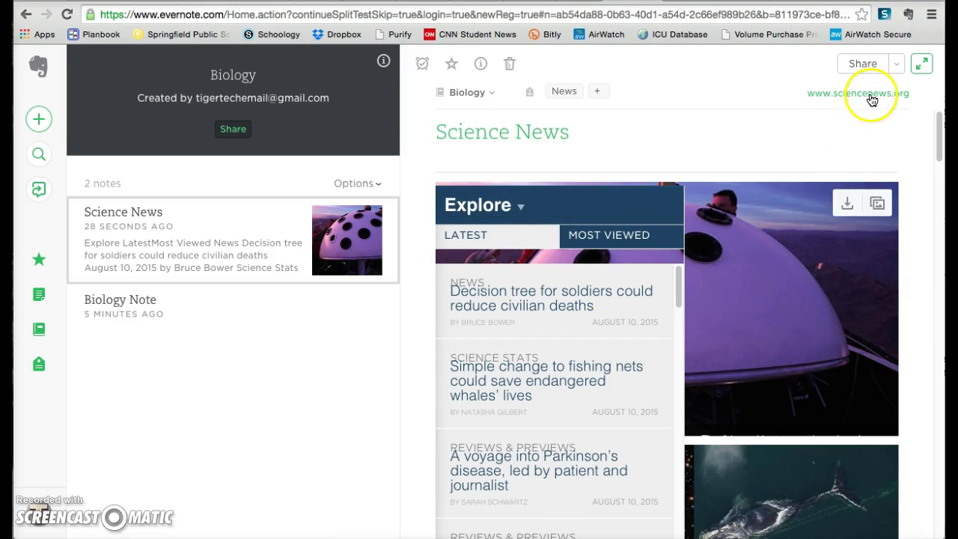
drag(938, 142, 938, 118)
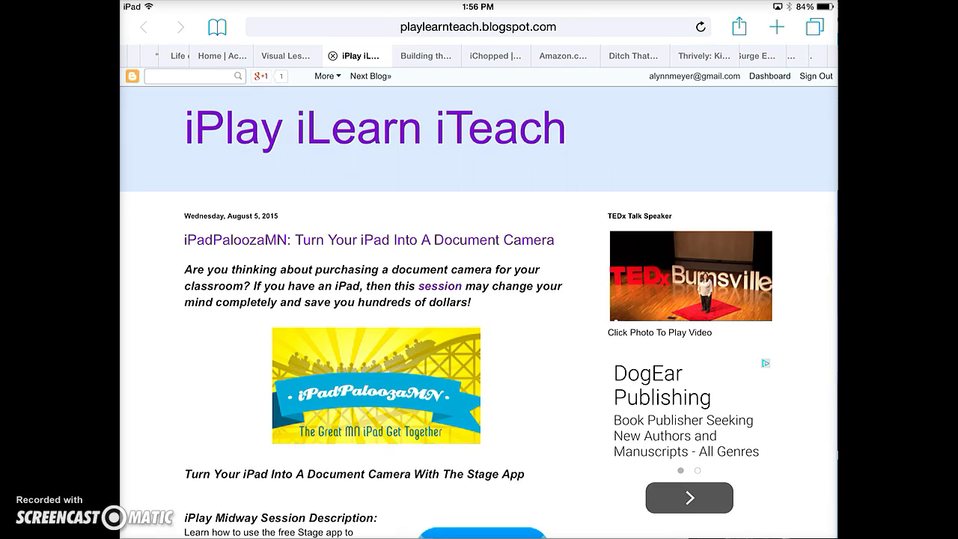
Bring up Safari's Share sheet for the blog post and scroll the app row toward Evernote
click(739, 27)
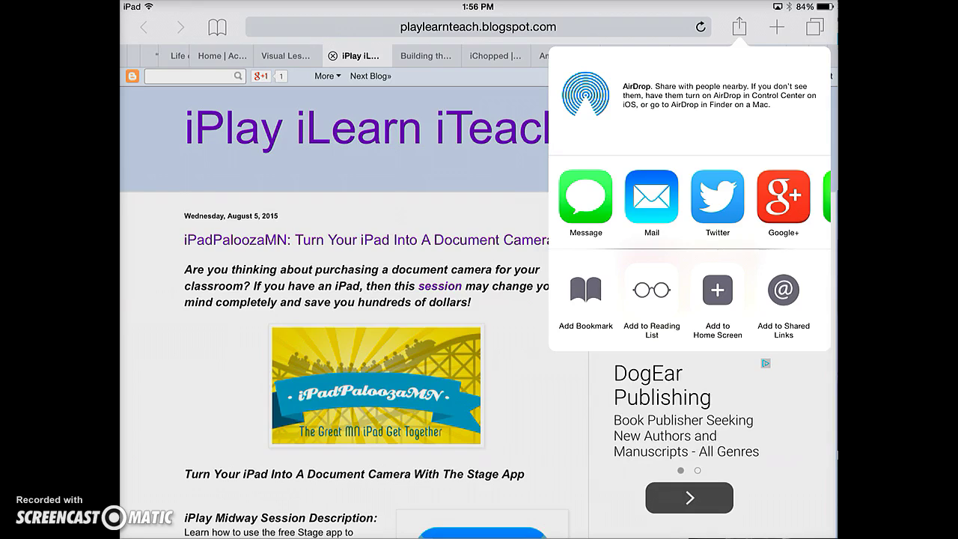
scroll(688, 196, right, 3)
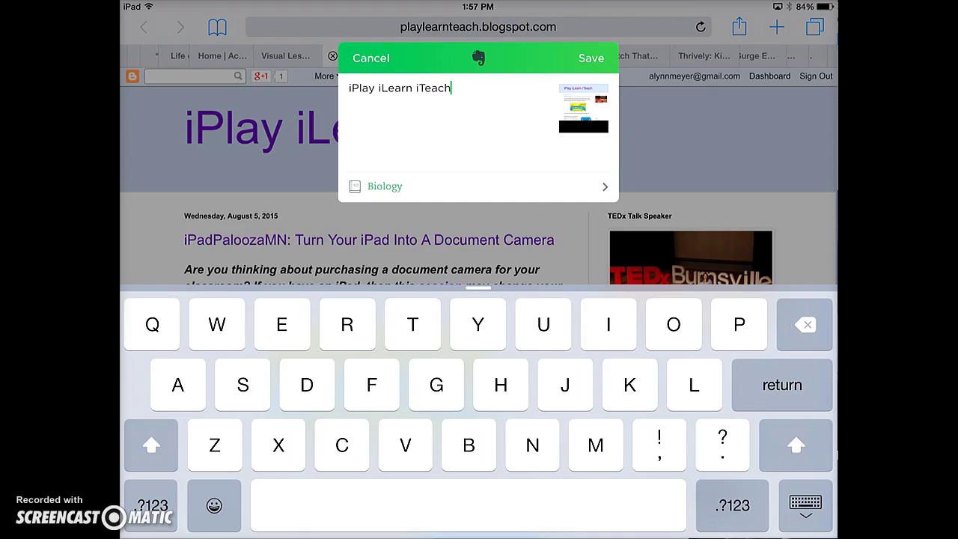
Switch the clip's notebook to Tech Management and save the page to Evernote
click(478, 186)
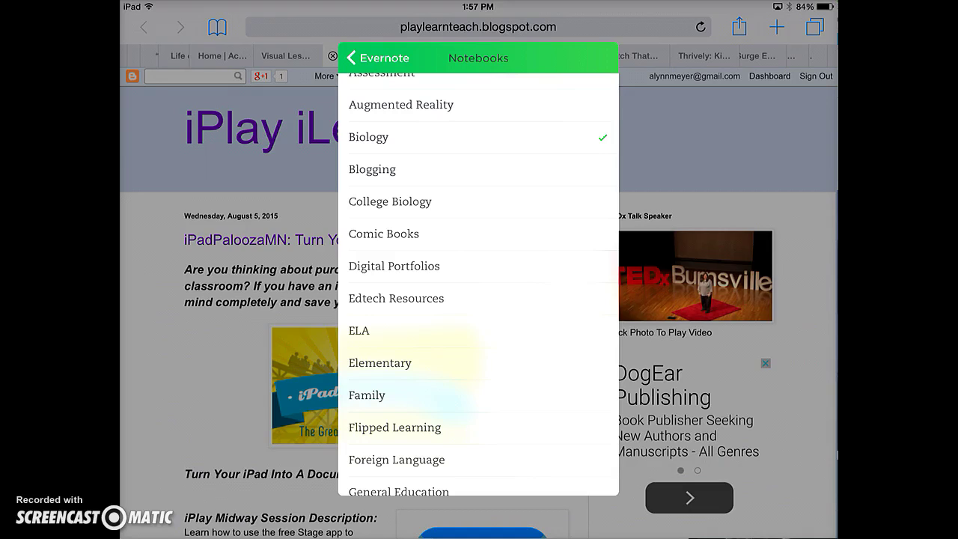
scroll(478, 284, down, 10)
scroll(478, 285, up, 6)
scroll(478, 284, up, 8)
scroll(478, 284, down, 7)
scroll(479, 284, down, 5)
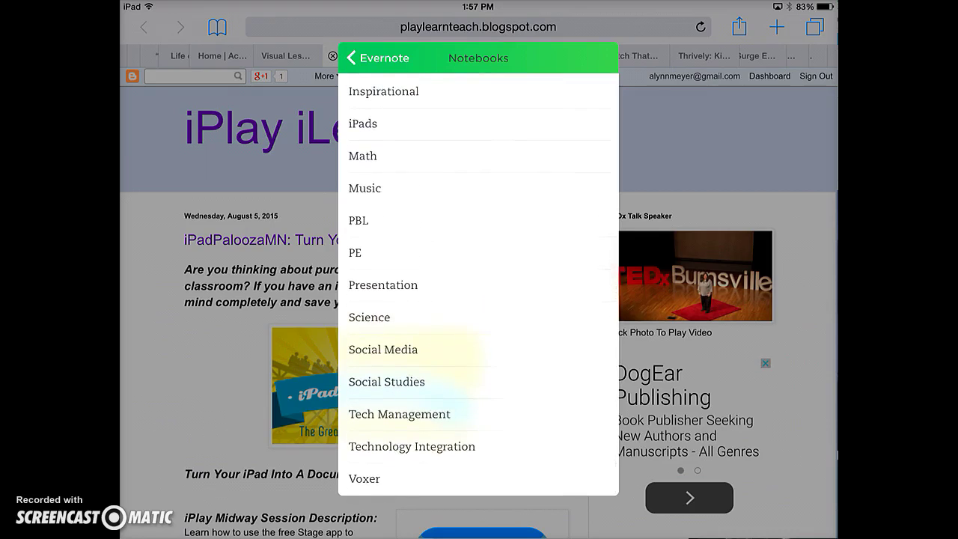
click(399, 414)
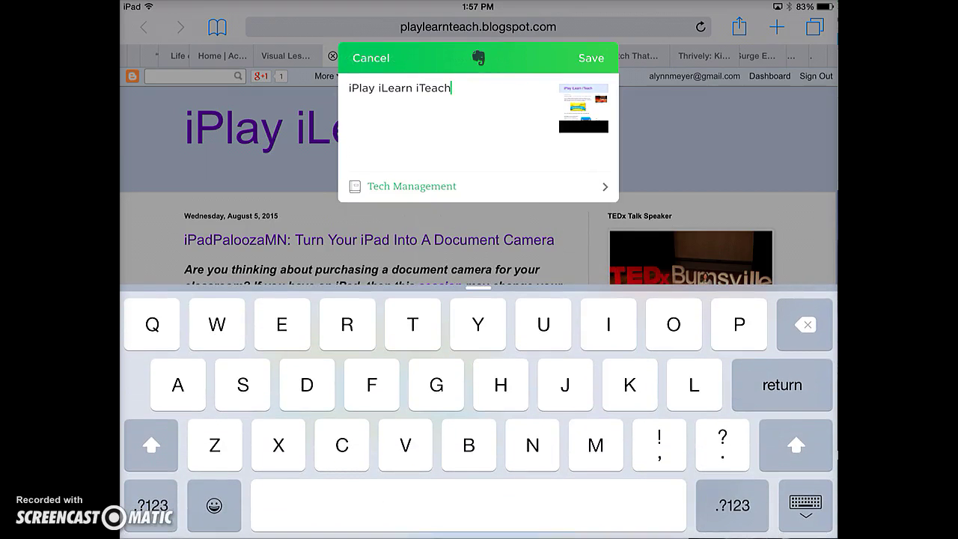
click(591, 58)
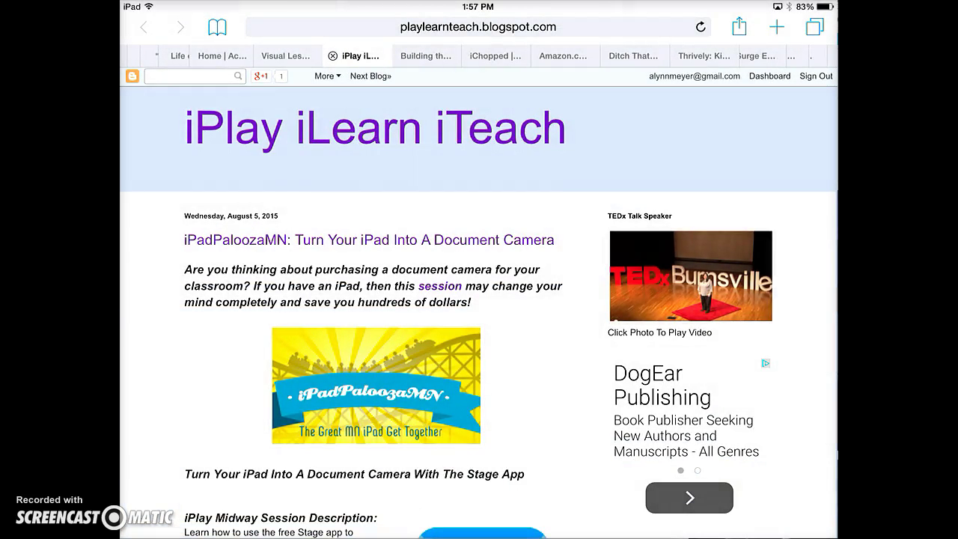